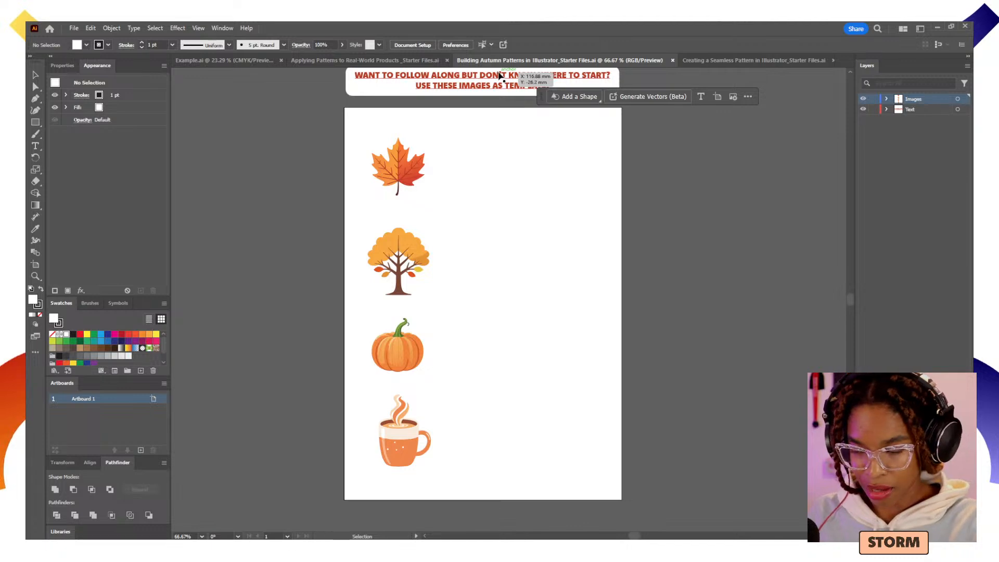
Review the seamless acorn pattern starter file, the available object commands, and the starter file with the blank mug and phone case.
left_click(411, 60)
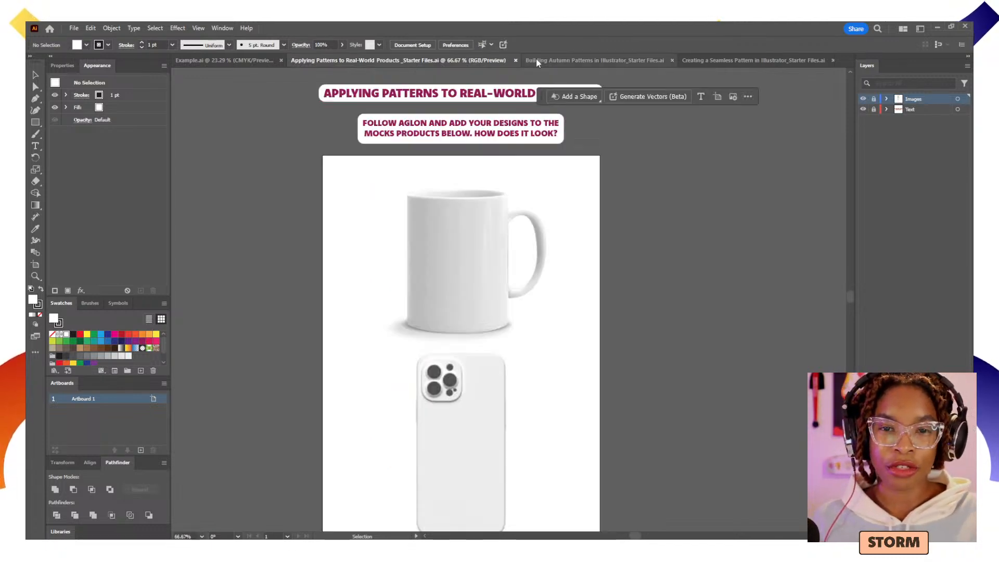
left_click(740, 60)
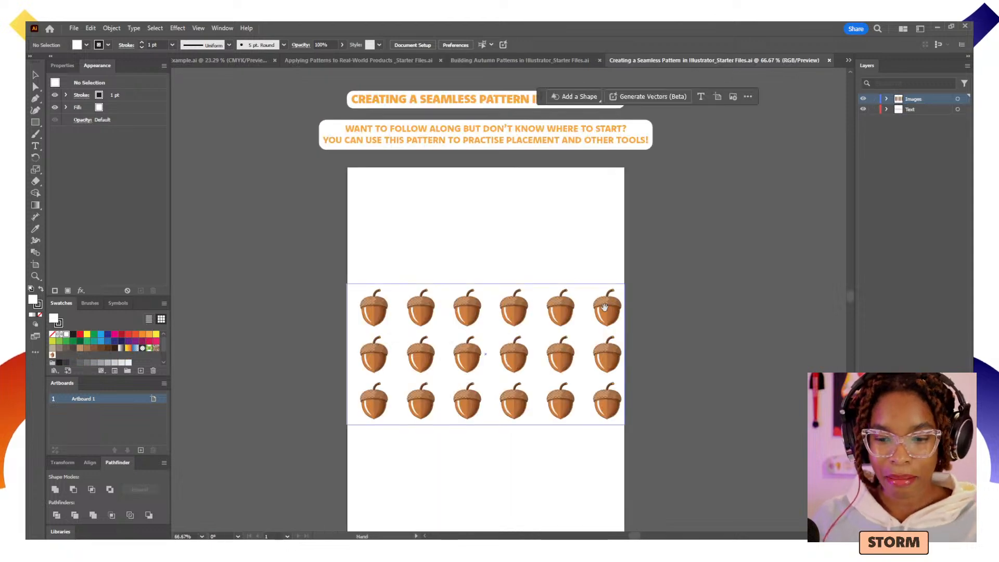
left_click_drag(607, 307, 564, 261)
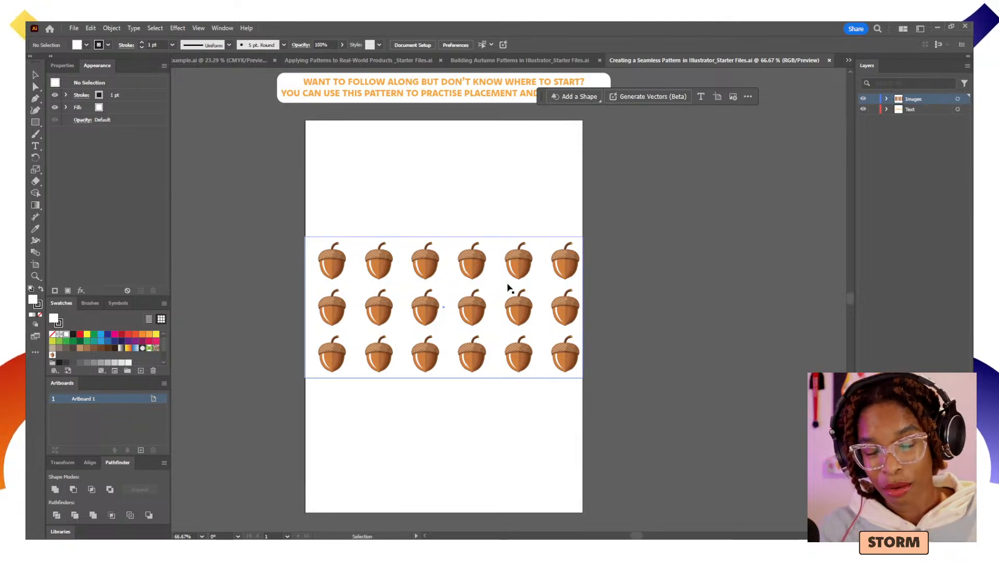
left_click(111, 28)
mouse_move(203, 318)
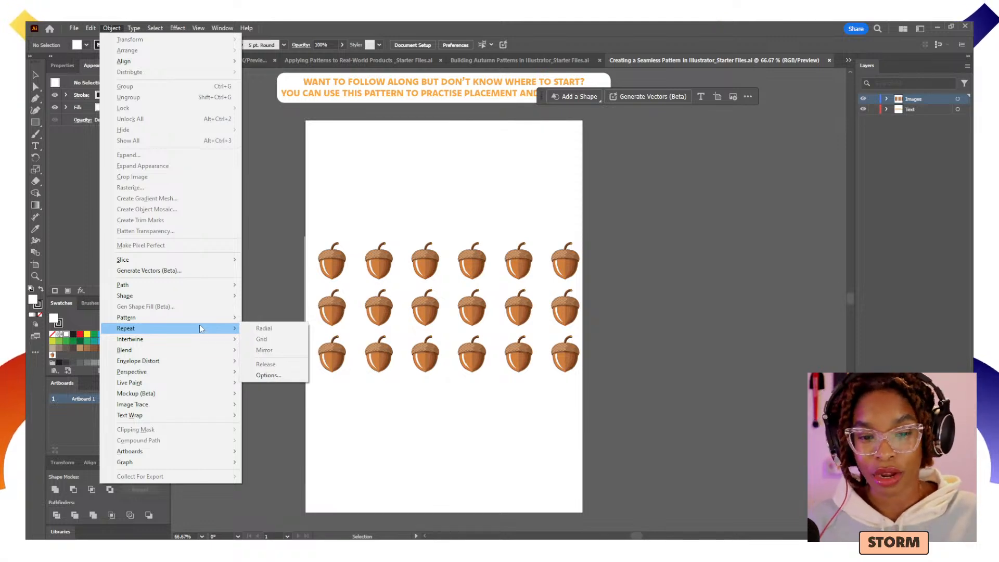
left_click(299, 214)
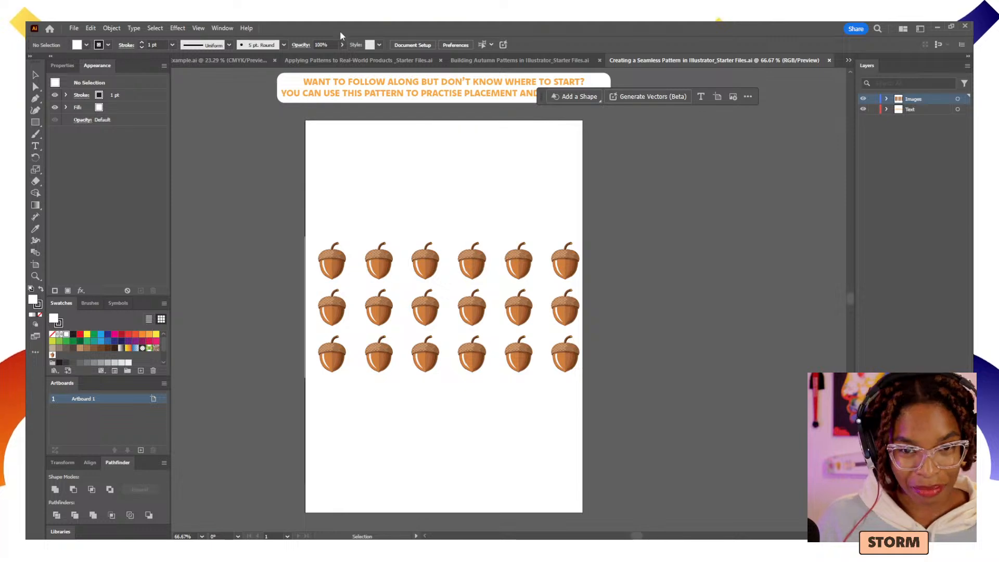
left_click(347, 60)
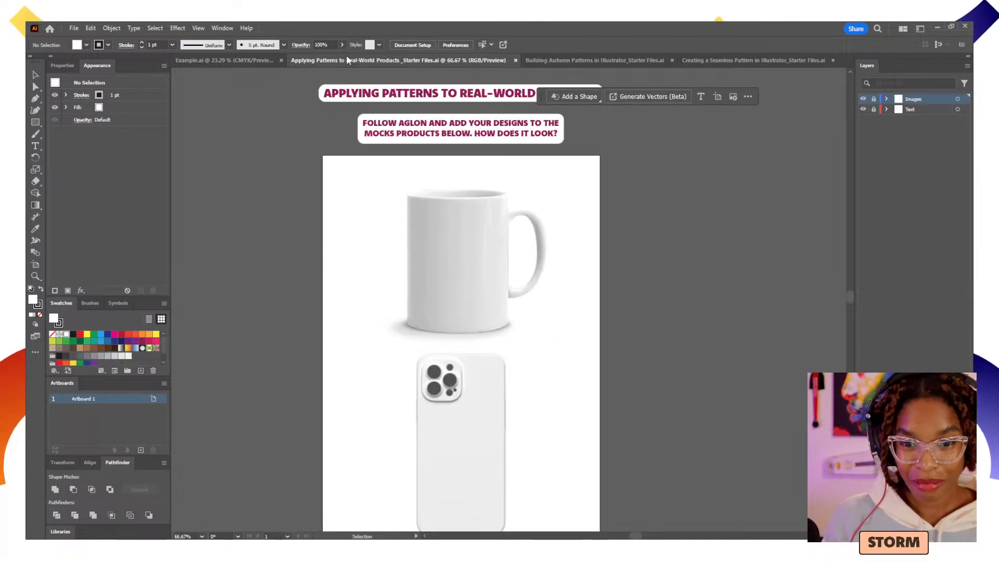
left_click_drag(542, 323, 518, 294)
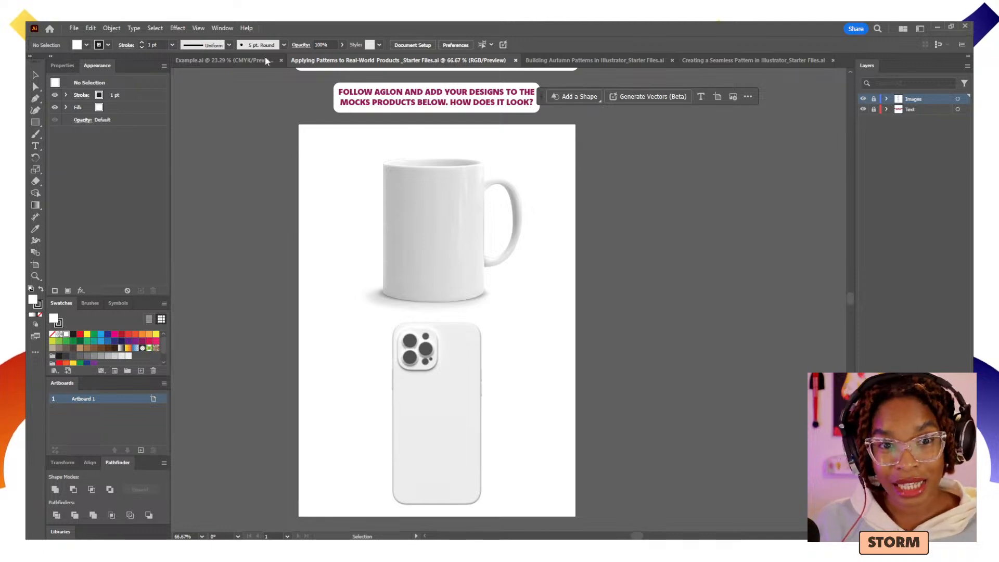
Open Example.ai and examine the two autumn pattern tiles, one without a background and one on brown.
left_click(252, 61)
left_click_drag(357, 222, 536, 266)
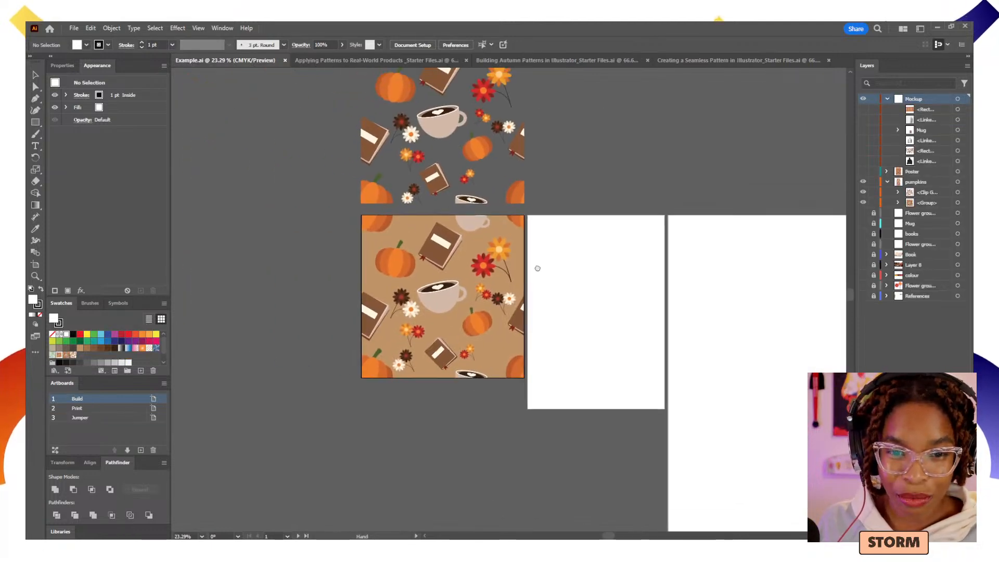
left_click_drag(484, 200, 515, 270)
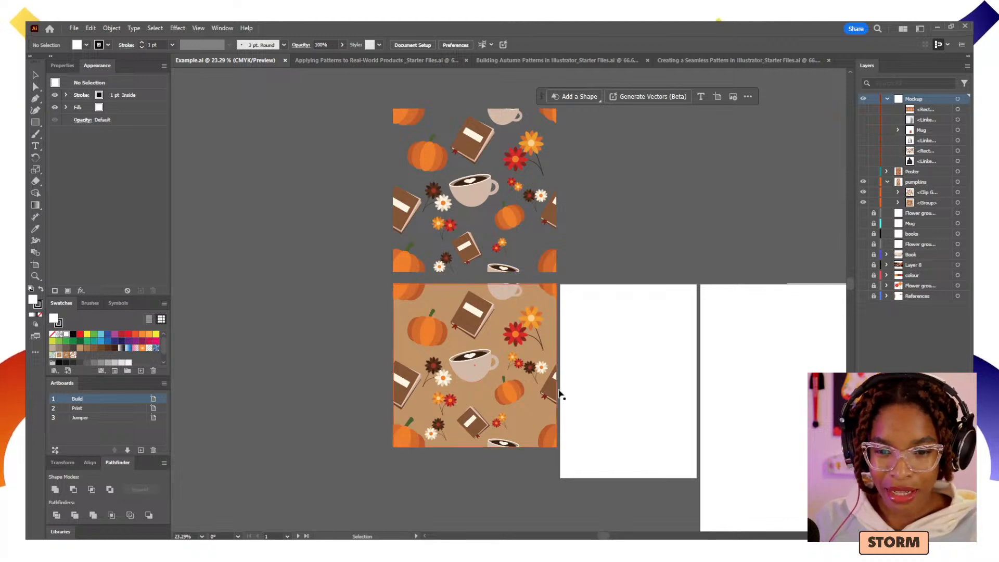
key("z")
left_click(453, 443)
key("space")
left_click_drag(551, 297, 520, 392)
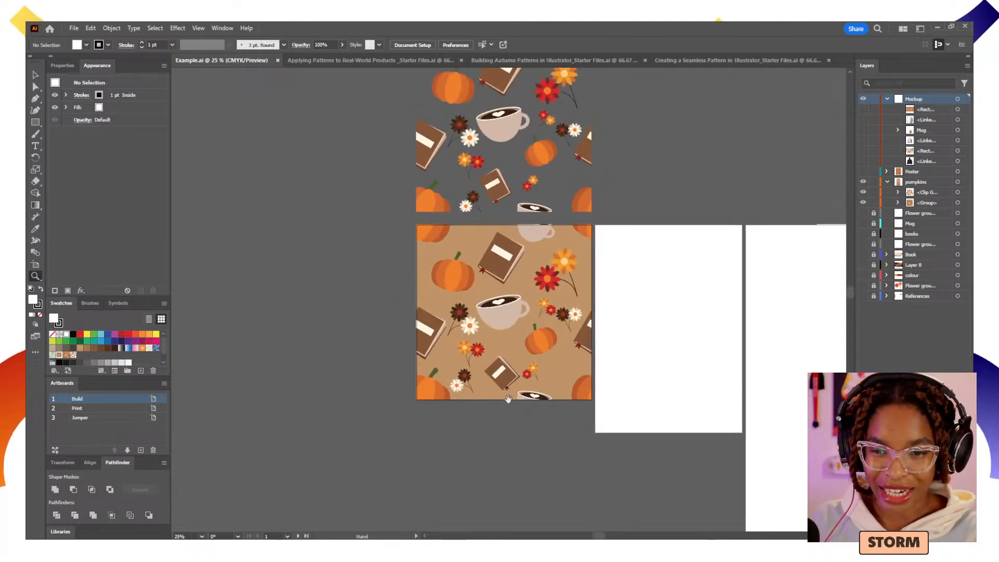
left_click(508, 382)
key("space")
left_click_drag(553, 276, 497, 444)
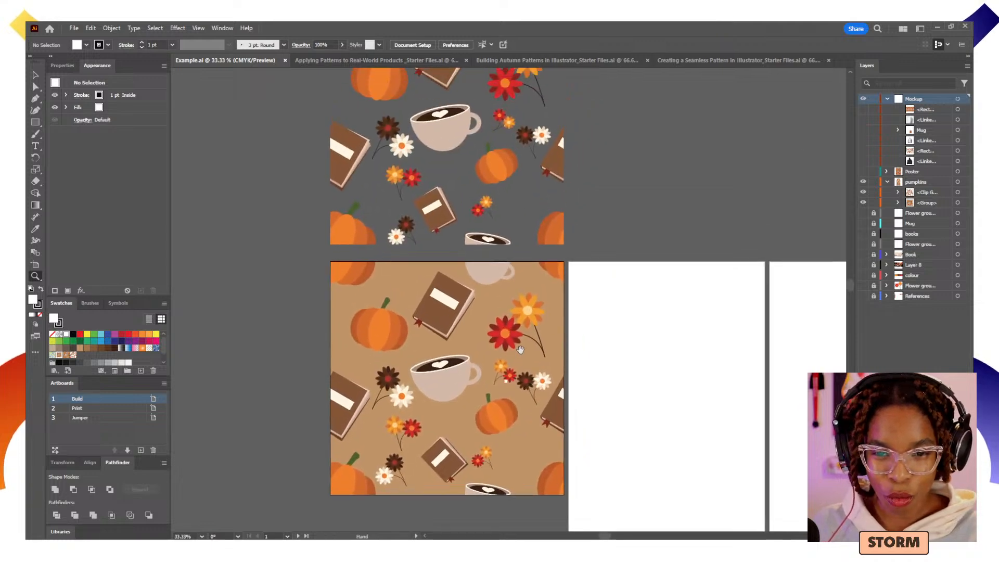
left_click_drag(517, 354, 519, 381)
key("v")
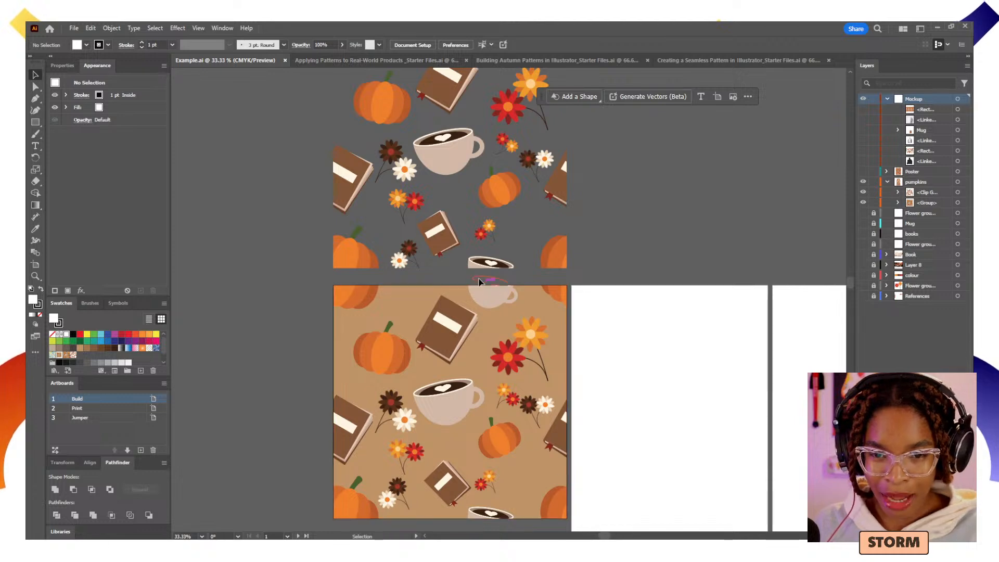
scroll(405, 361, "up", 5)
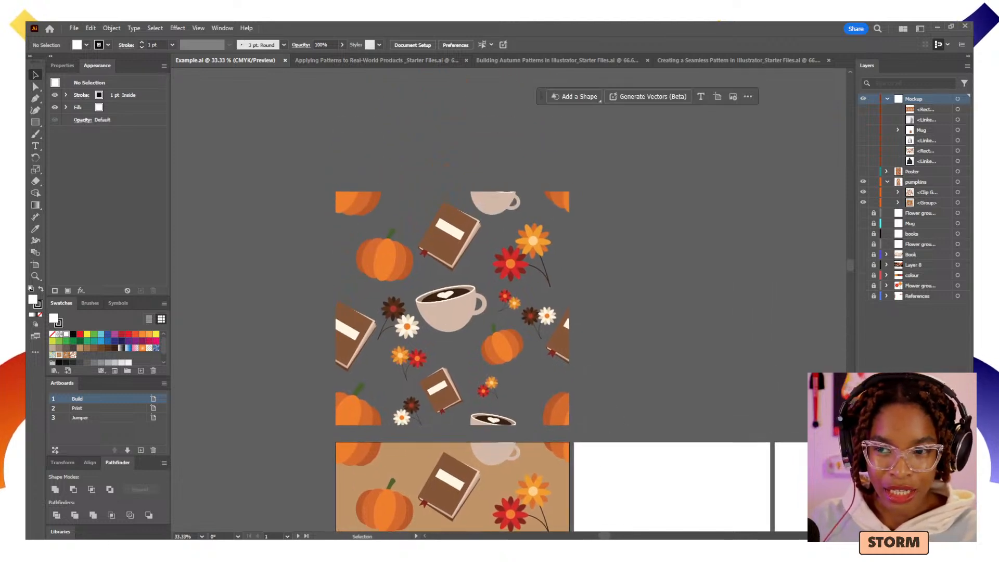
Make the Mug mockup in the Mockup layer visible on the Jumper artboard and view it in full.
left_click_drag(675, 489, 584, 397)
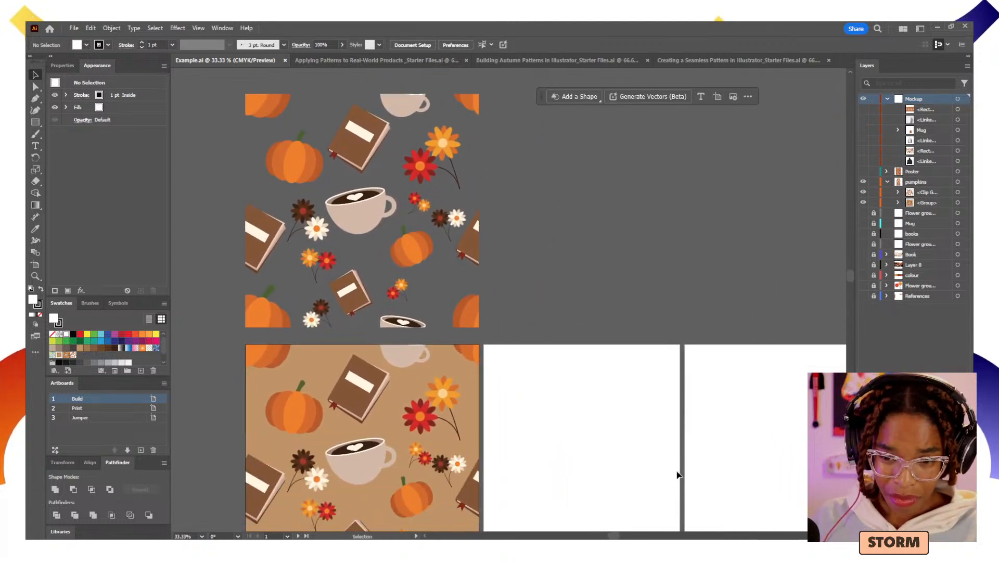
left_click_drag(677, 475, 411, 310)
left_click_drag(664, 386, 415, 333)
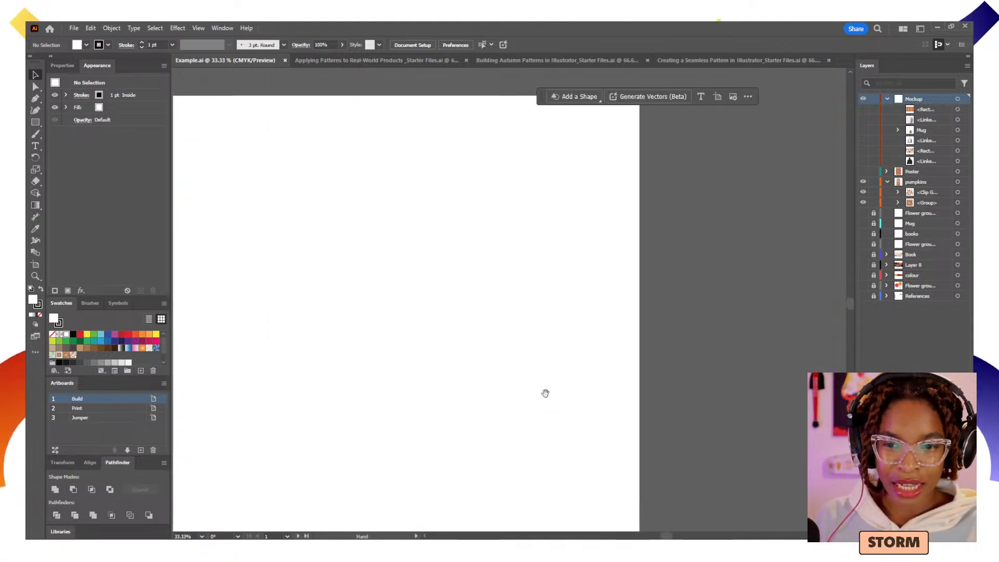
left_click_drag(545, 393, 586, 384)
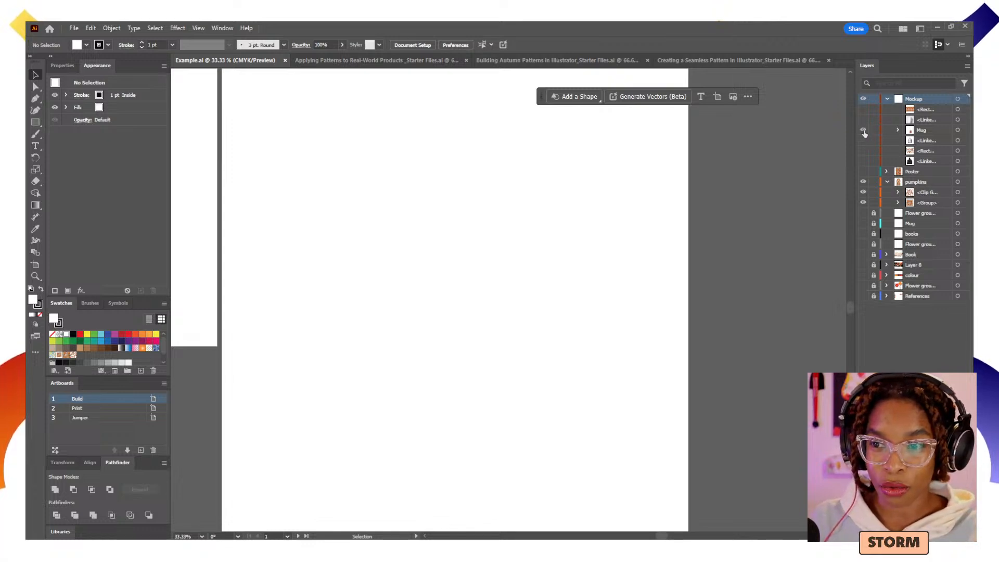
left_click(864, 131)
left_click_drag(594, 393, 680, 305)
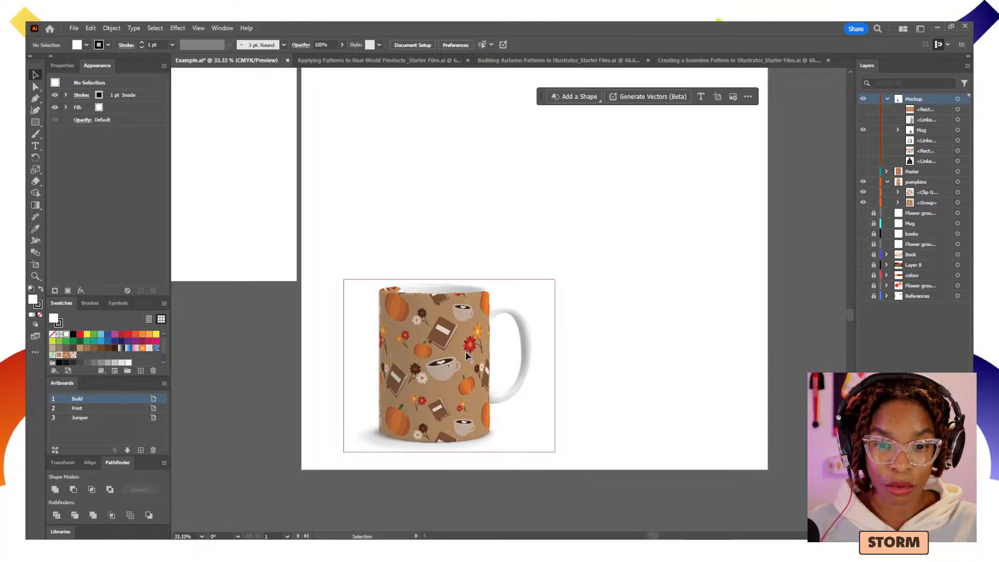
key("z")
left_click_drag(409, 356, 374, 353)
left_click_drag(550, 317, 536, 353)
key("v")
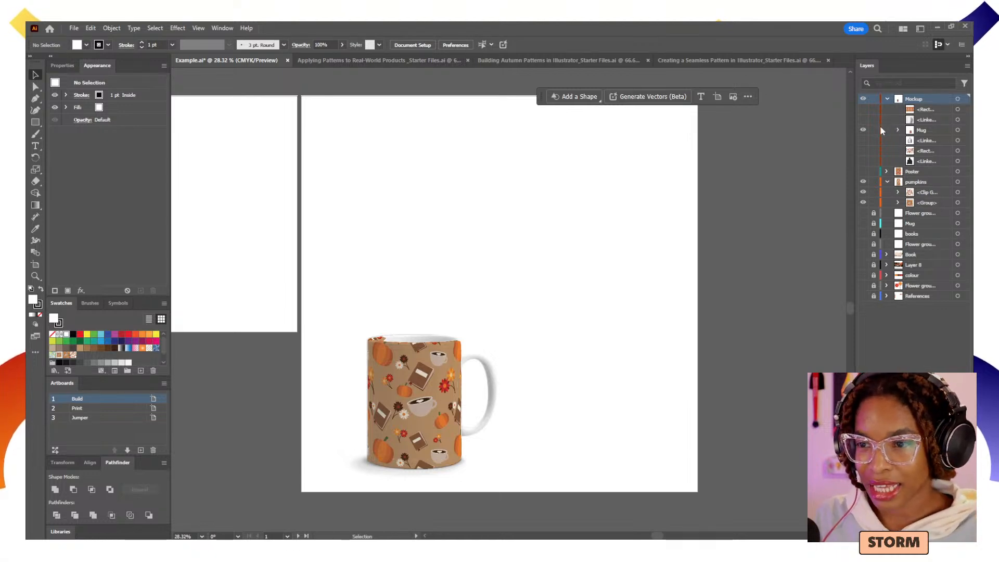
Make the black hoodie and its pattern rectangle visible in the Mockup layer, and shift the pattern slightly left.
left_click(864, 161)
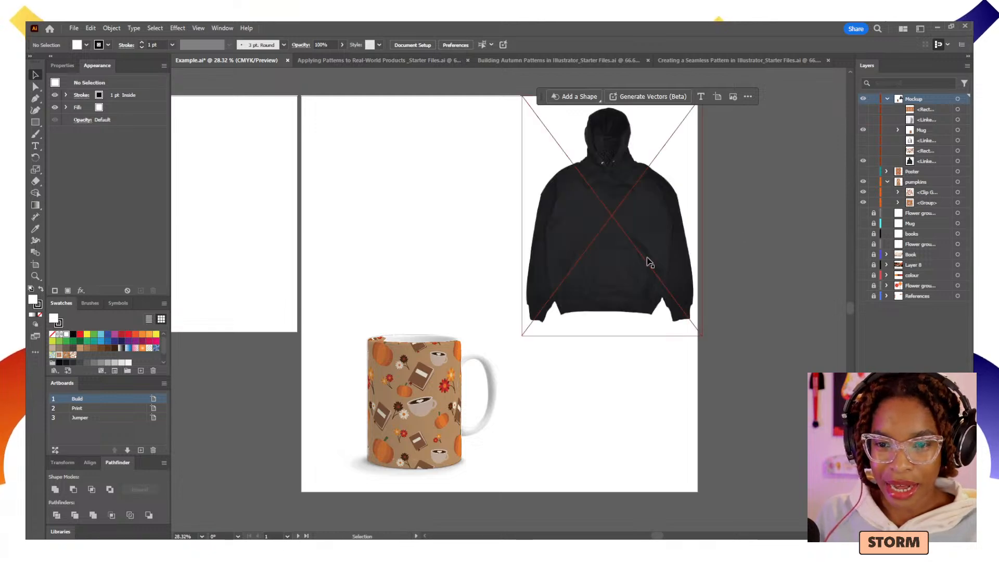
left_click(863, 152)
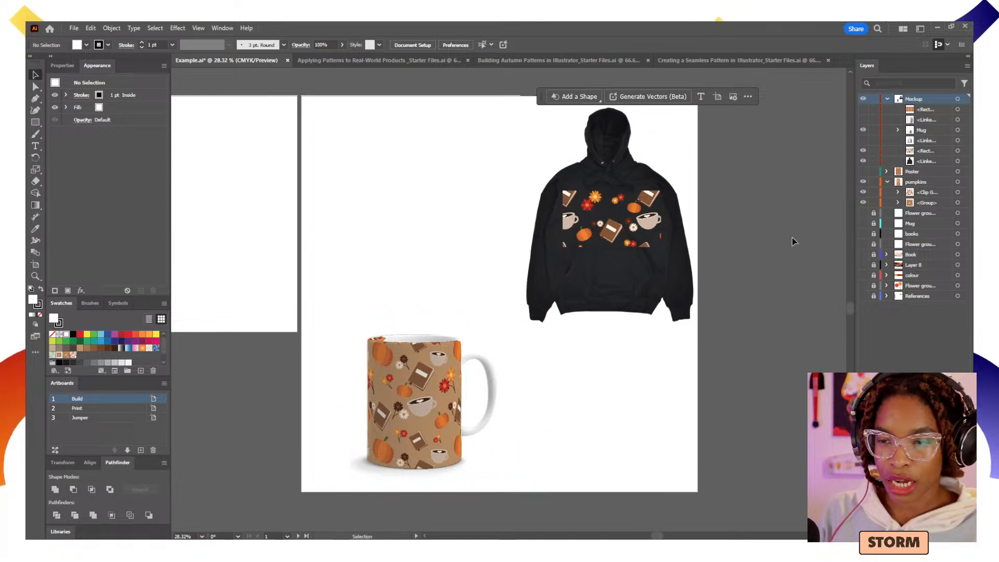
left_click(619, 245)
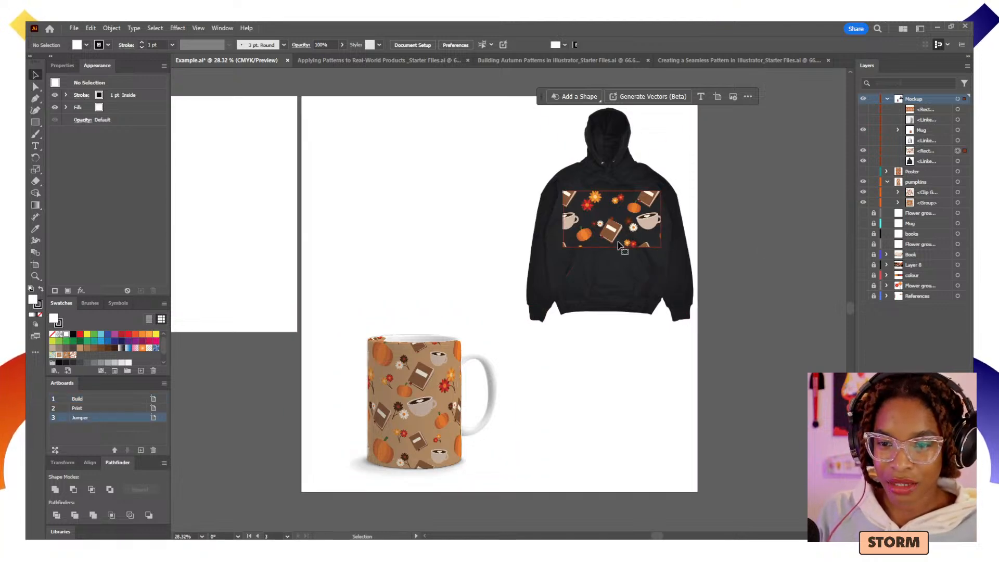
mouse_move(619, 244)
left_mouse_down()
mouse_move(626, 243)
mouse_move(618, 244)
left_mouse_up()
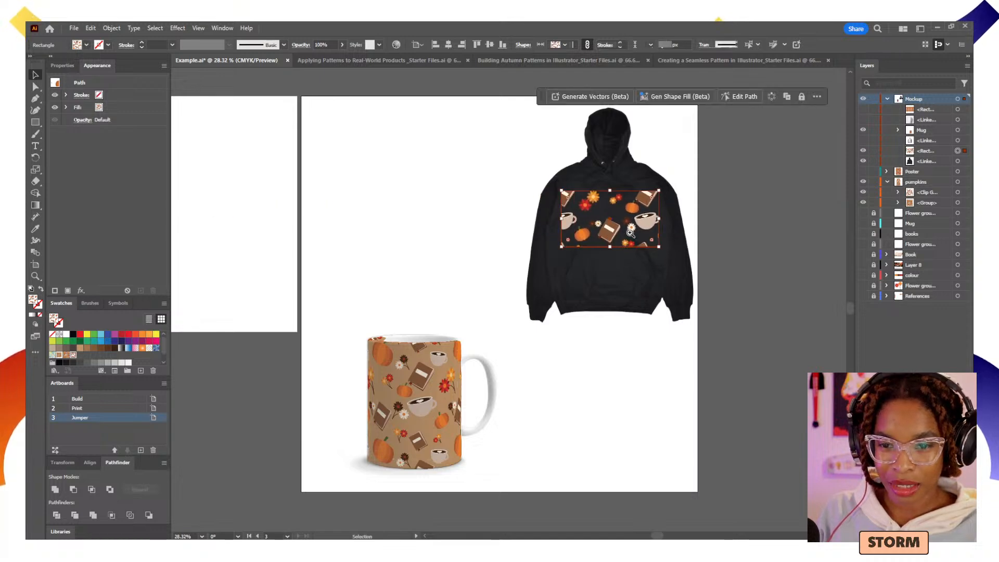
Move the pattern rectangle slightly higher on the hoodie's chest.
left_click(630, 232)
left_click(633, 232)
left_click_drag(503, 288, 669, 193)
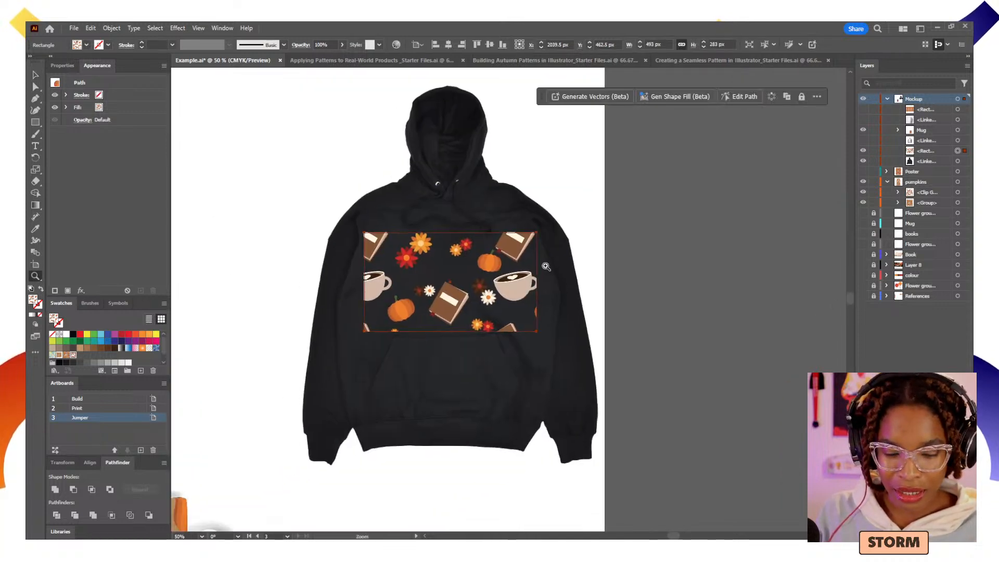
key("v")
left_click(612, 307)
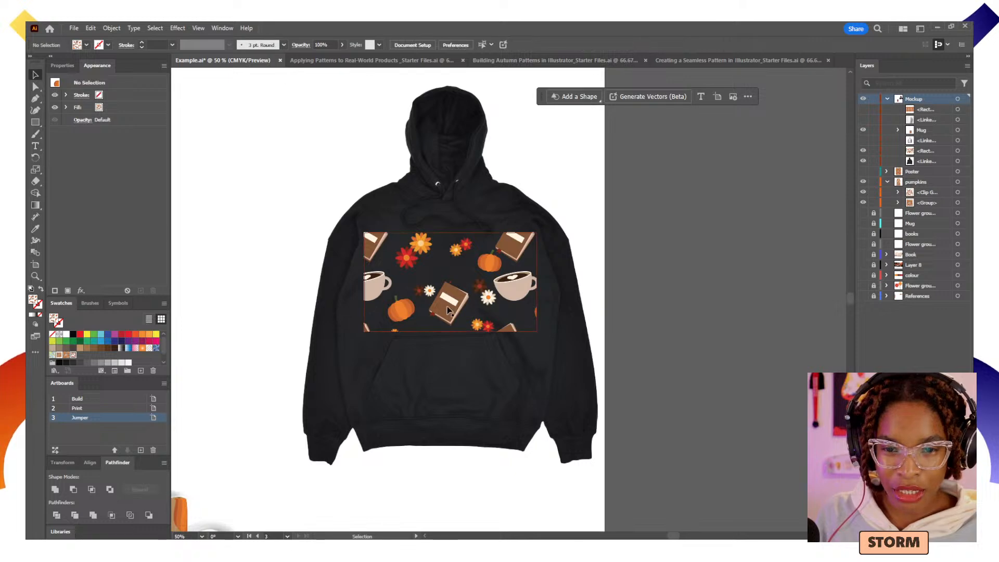
left_click_drag(443, 311, 619, 307)
key("z")
left_click(640, 304, "alt")
key("v")
left_click(660, 299)
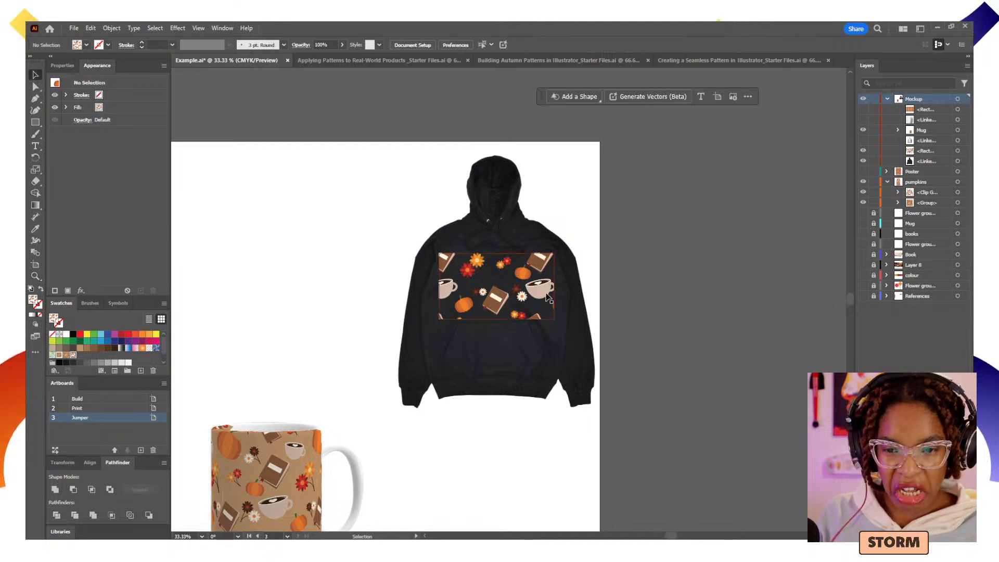
left_click_drag(548, 299, 544, 290)
Examine the placement of the pattern on the hoodie up close and at full view.
key("z")
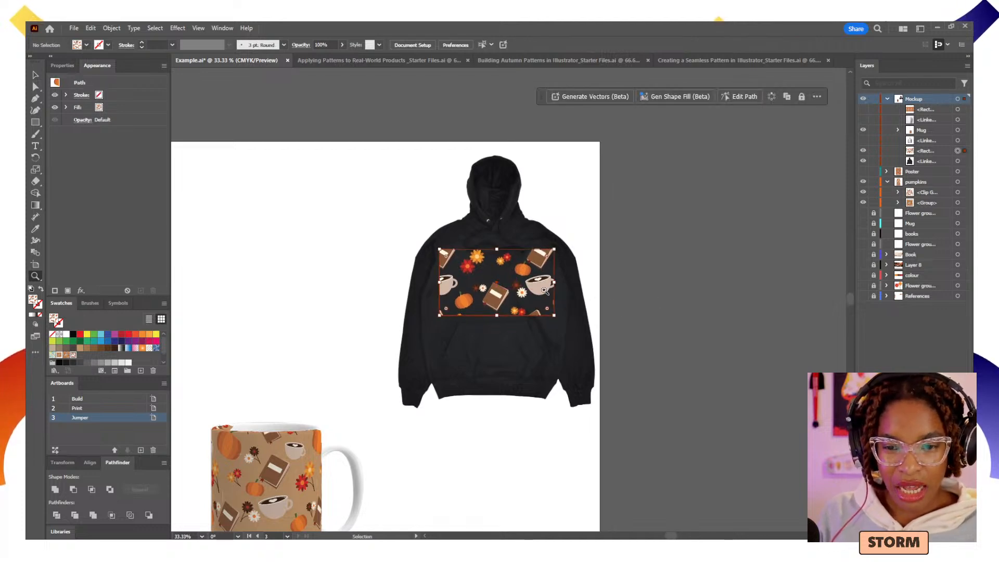
left_click(544, 291)
left_click(543, 290)
left_click_drag(441, 296, 582, 281)
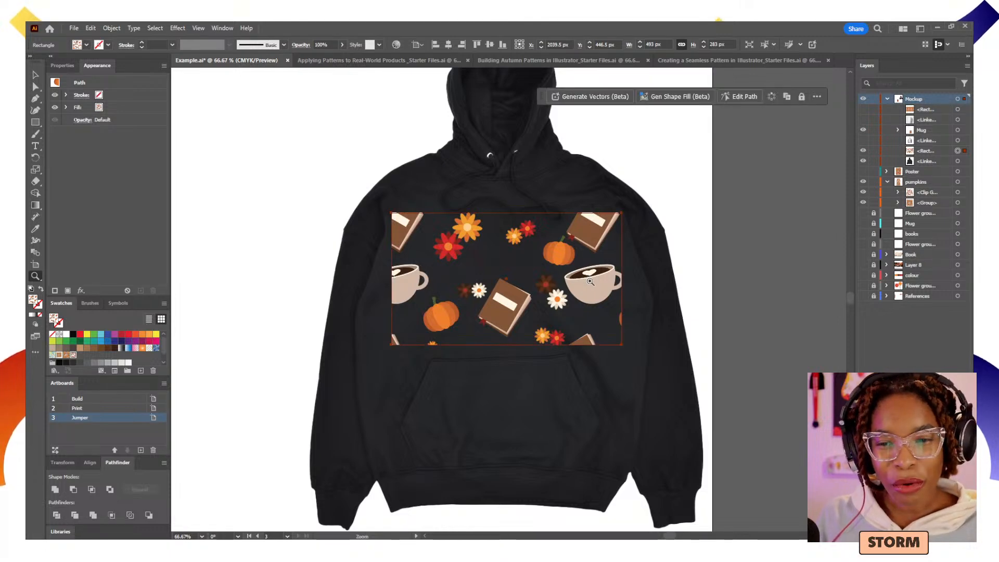
left_click(590, 281, "alt")
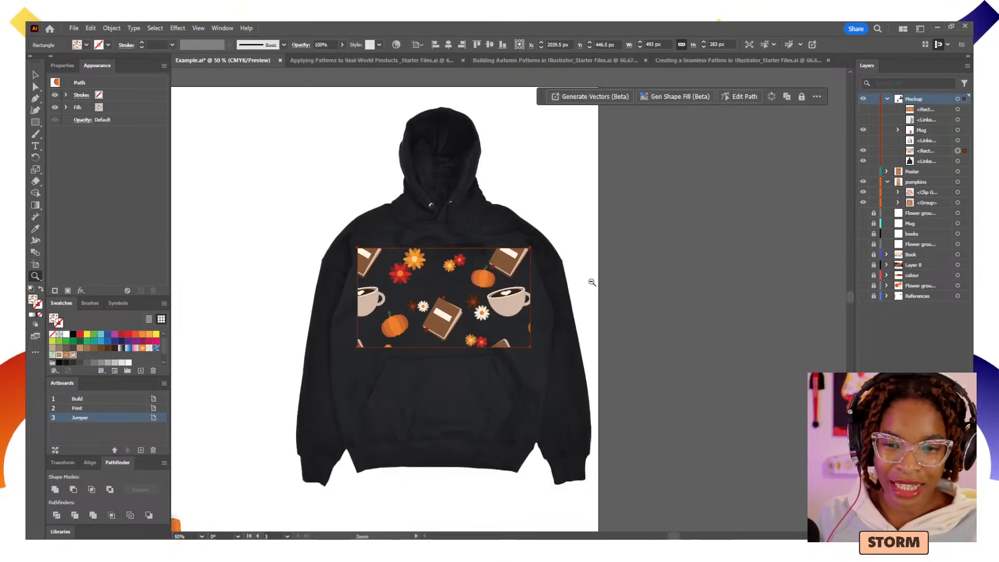
left_click(534, 294, "alt")
left_click_drag(458, 295, 623, 259)
key("v")
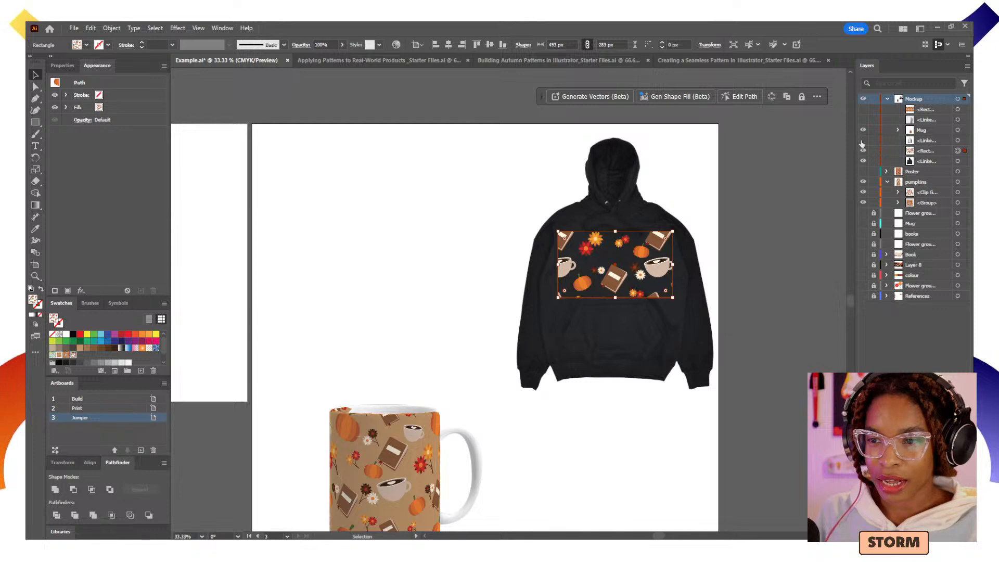
Make the white paper cup and its pattern rectangle visible in the Mockup layer and view them up close.
left_click(862, 119)
left_click(862, 109)
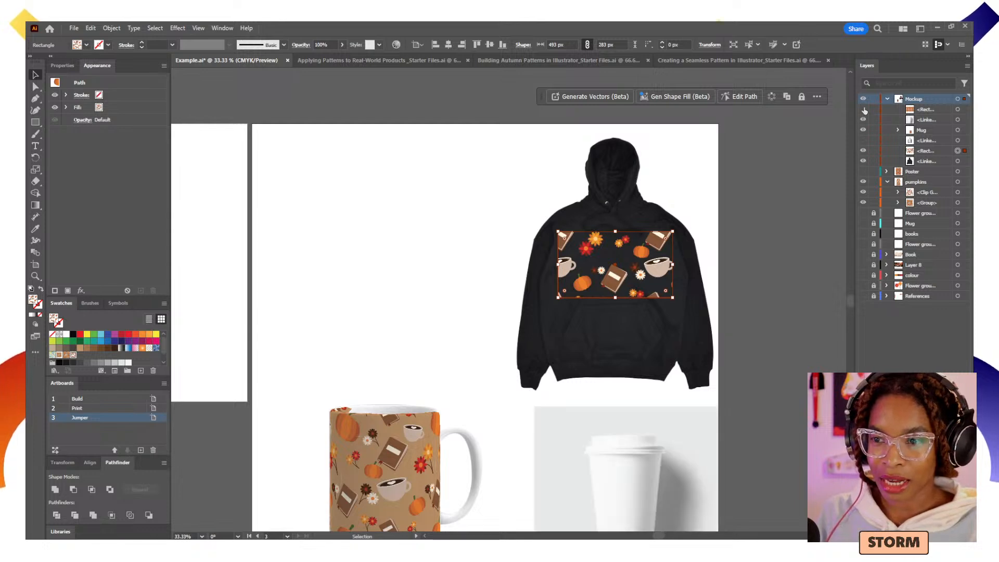
scroll(659, 405, "down", 5)
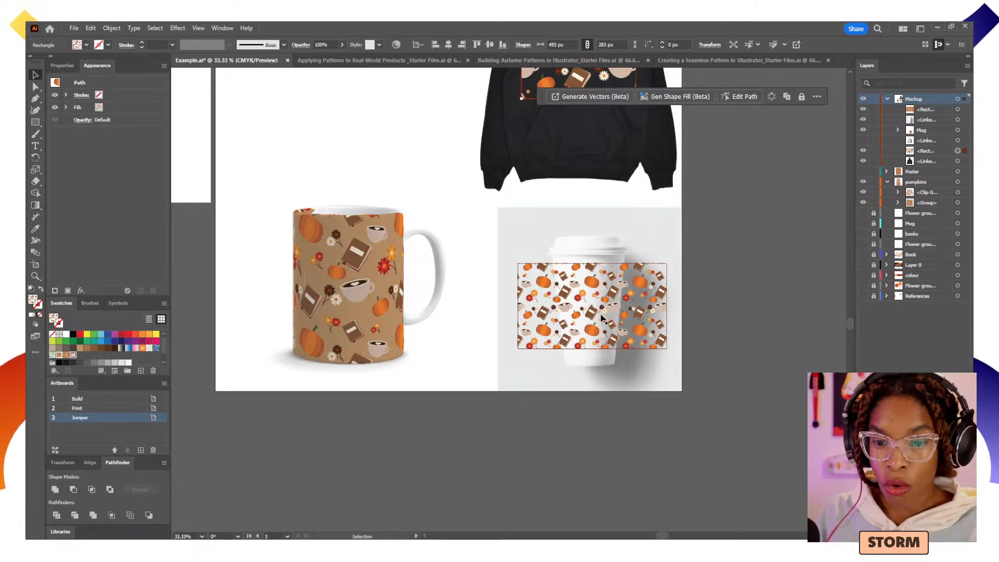
key("z")
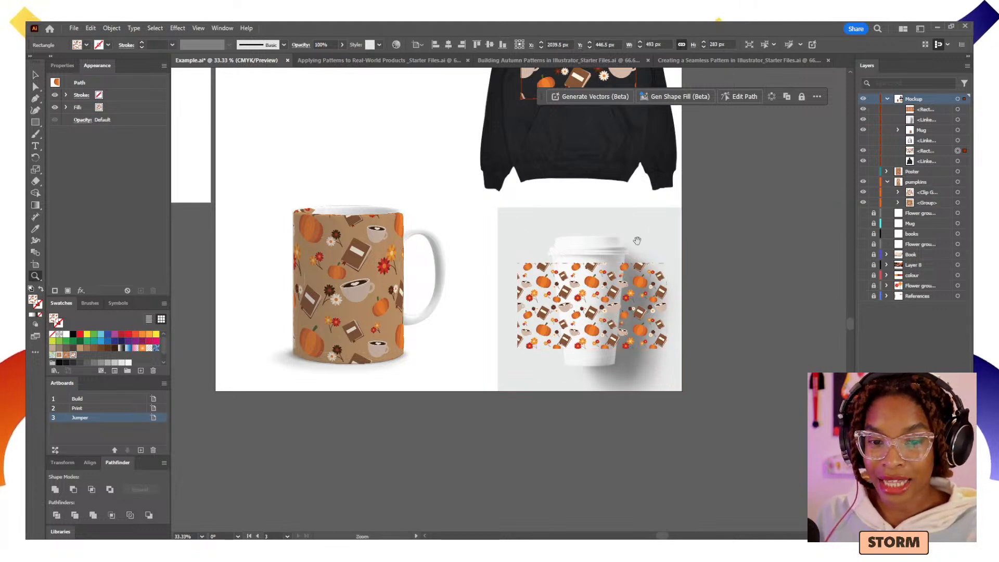
left_click_drag(636, 240, 578, 338)
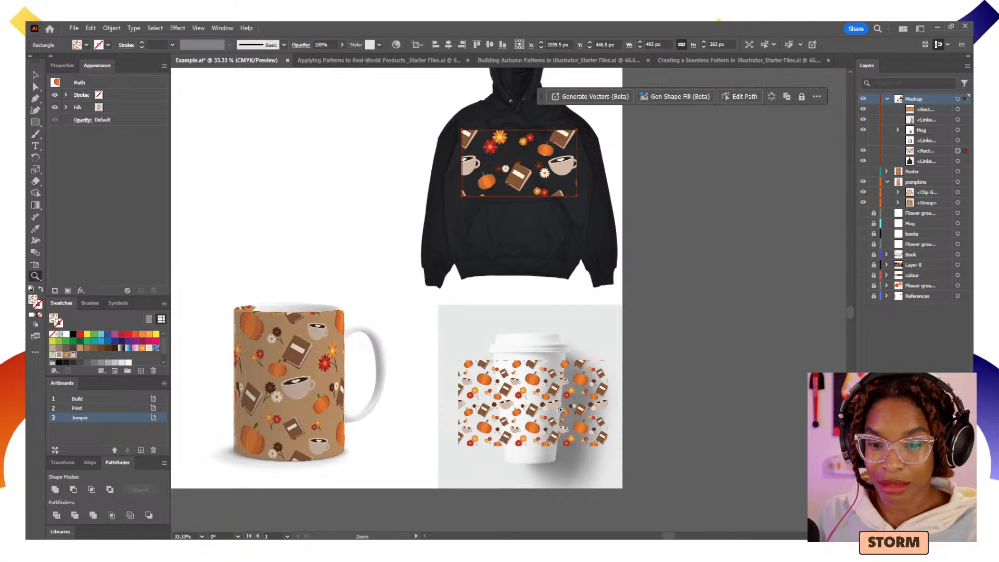
left_click(570, 396)
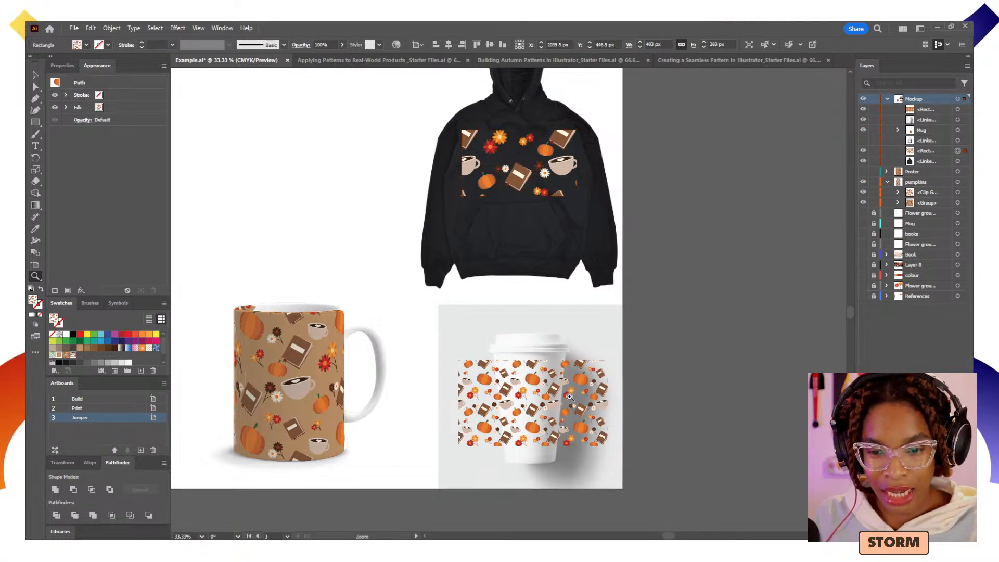
left_click_drag(522, 319, 571, 433)
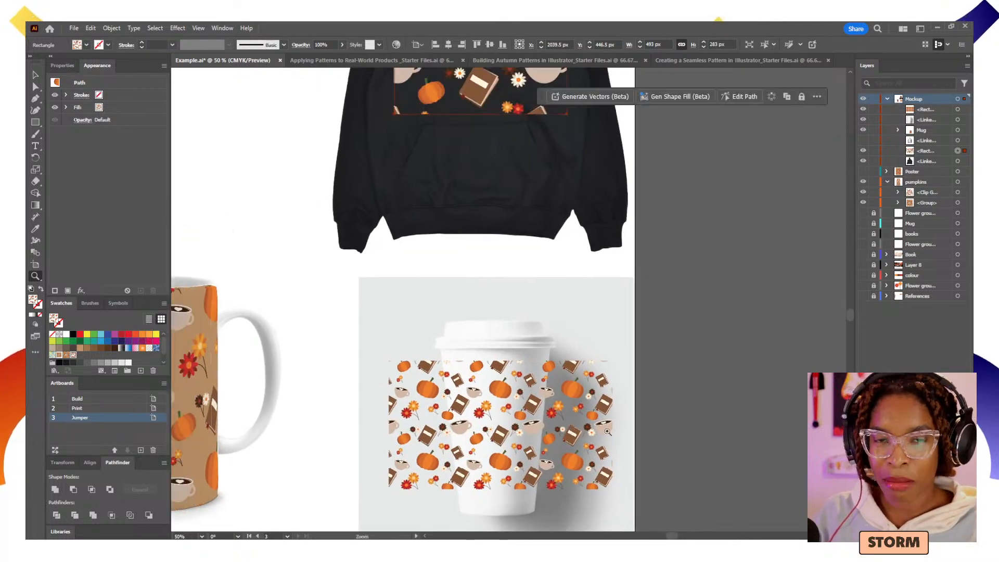
Open the Scale options for the pattern rectangle on the paper cup and exclude the object itself, leaving Transform Patterns enabled.
key("v")
left_click(577, 418)
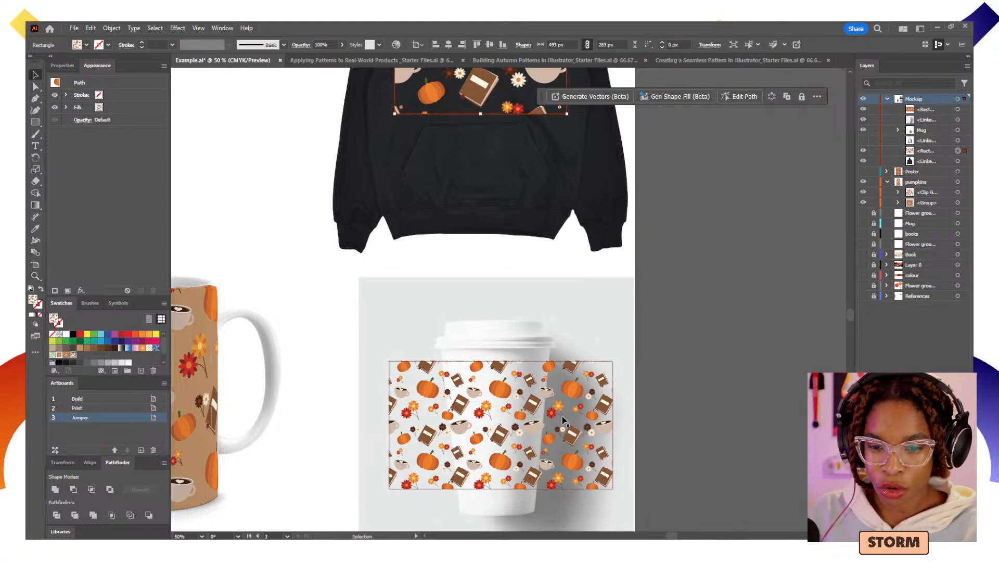
left_click_drag(664, 426, 685, 359)
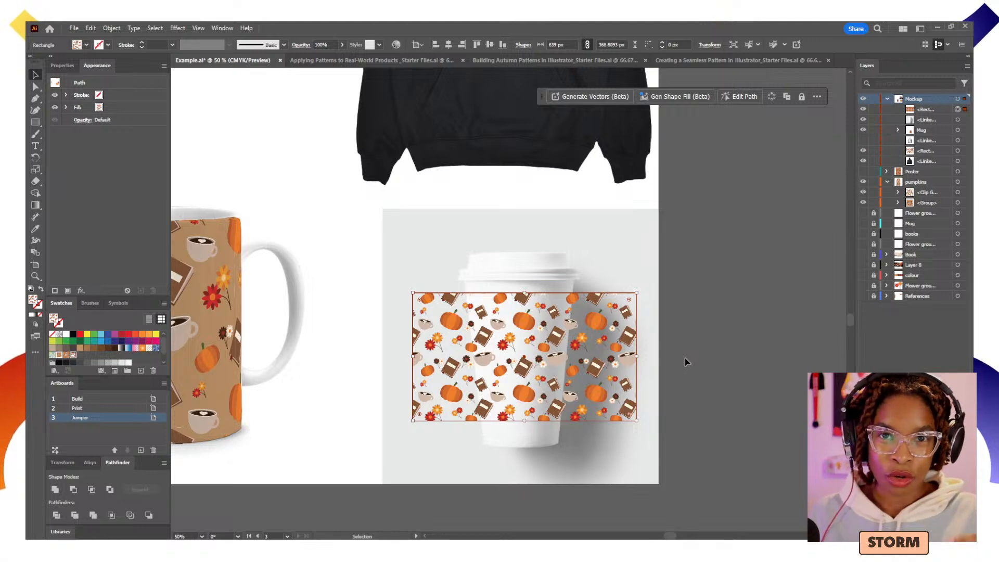
right_click(554, 368)
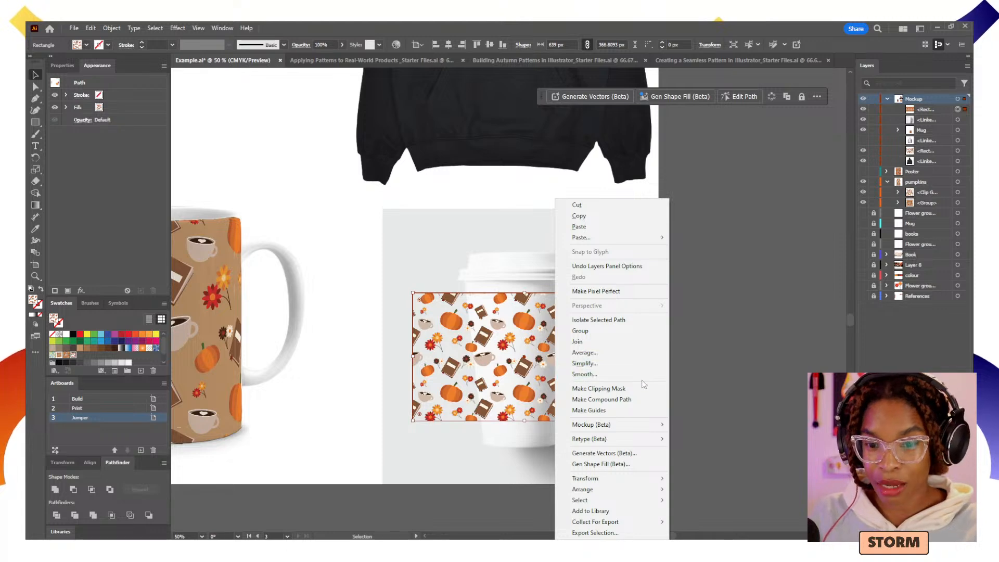
mouse_move(646, 478)
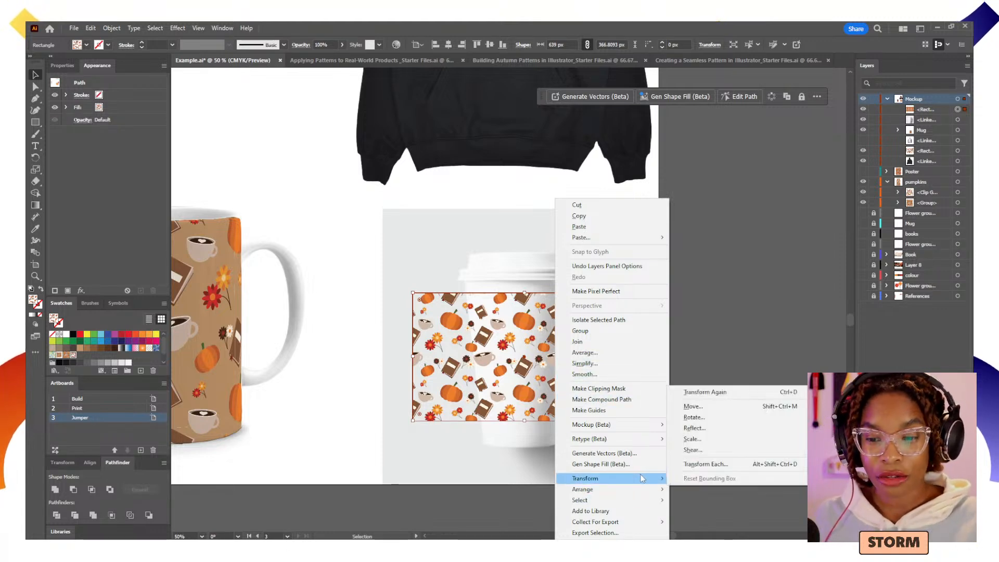
left_click(715, 442)
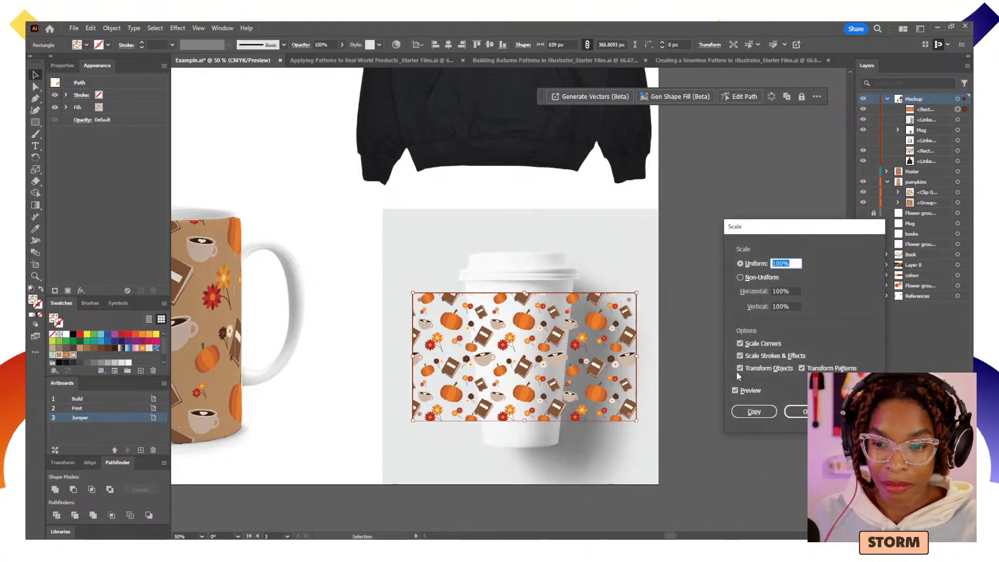
left_click(739, 369)
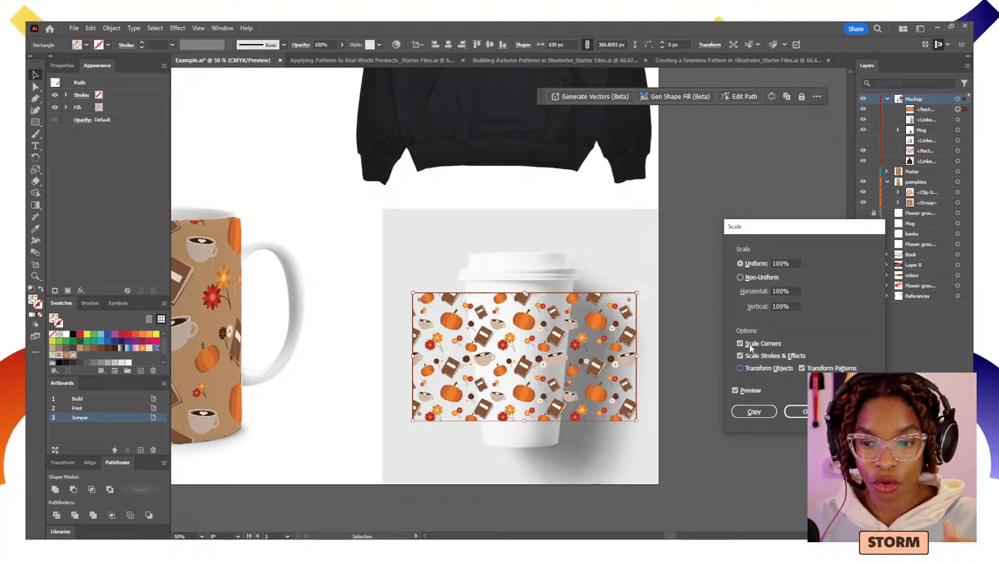
Try a uniform scale of 150% on the cup's pattern fill, lowering it to 147% in the preview.
left_click(791, 264)
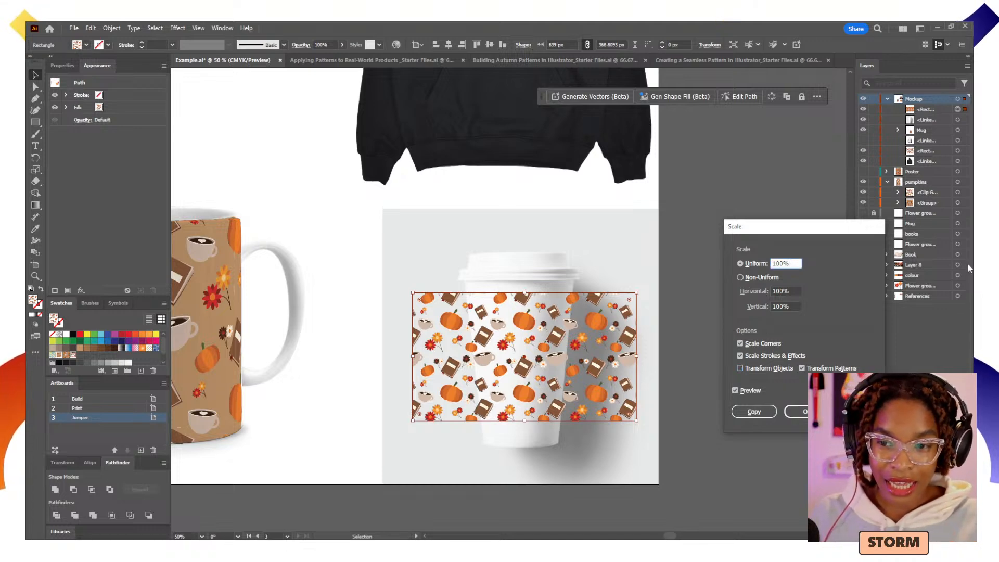
key("ctrl+a")
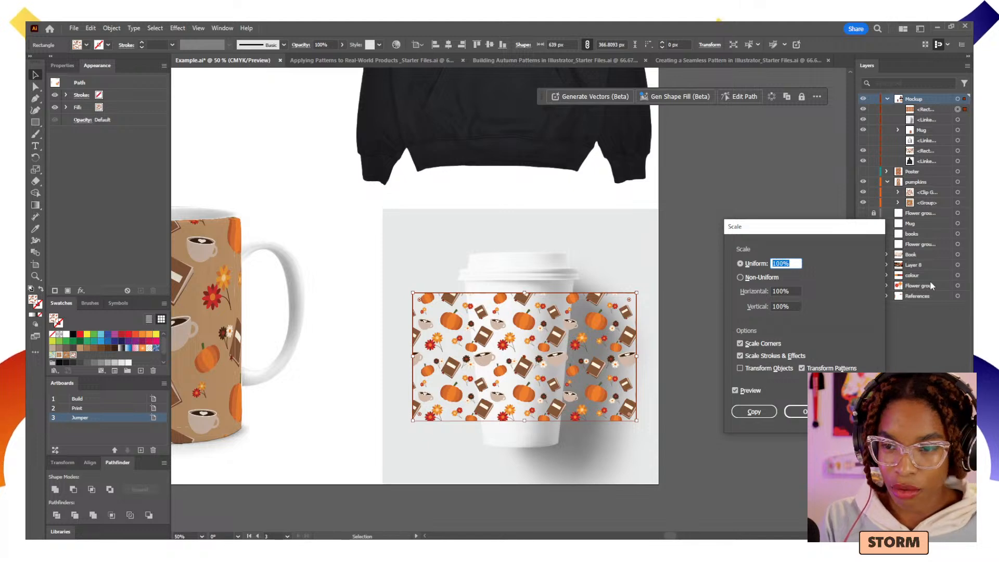
type("150")
key("Down")
key("Down")
key("Down")
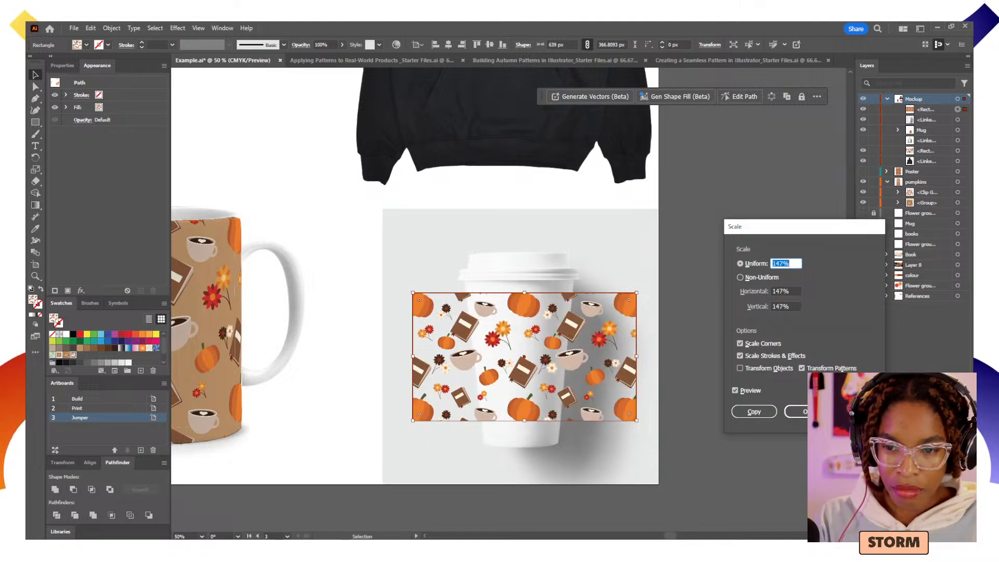
Try a much larger uniform scale of 300% on the cup's pattern fill, lowering it to 297%.
type("300")
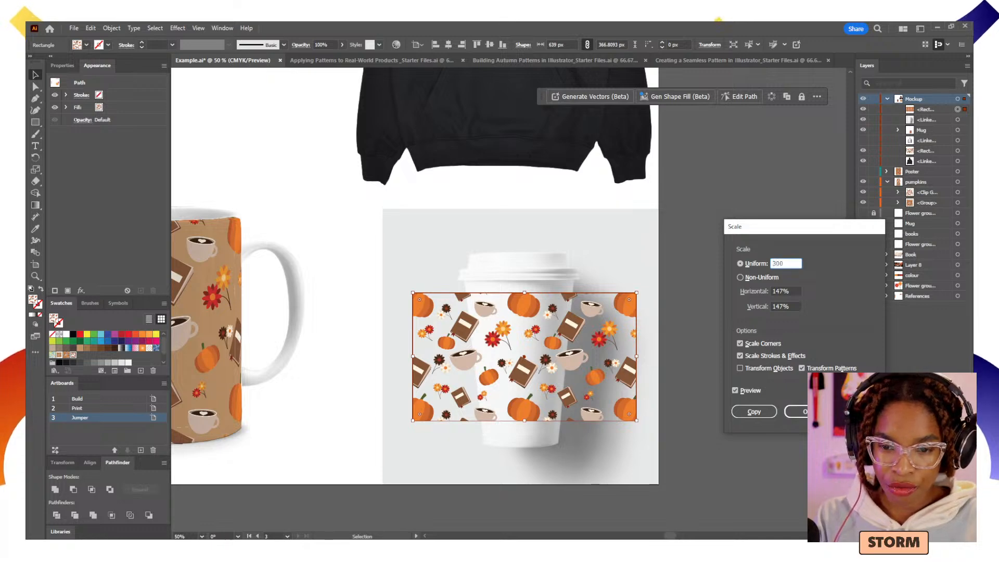
key("Down")
key("Down")
key("Down")
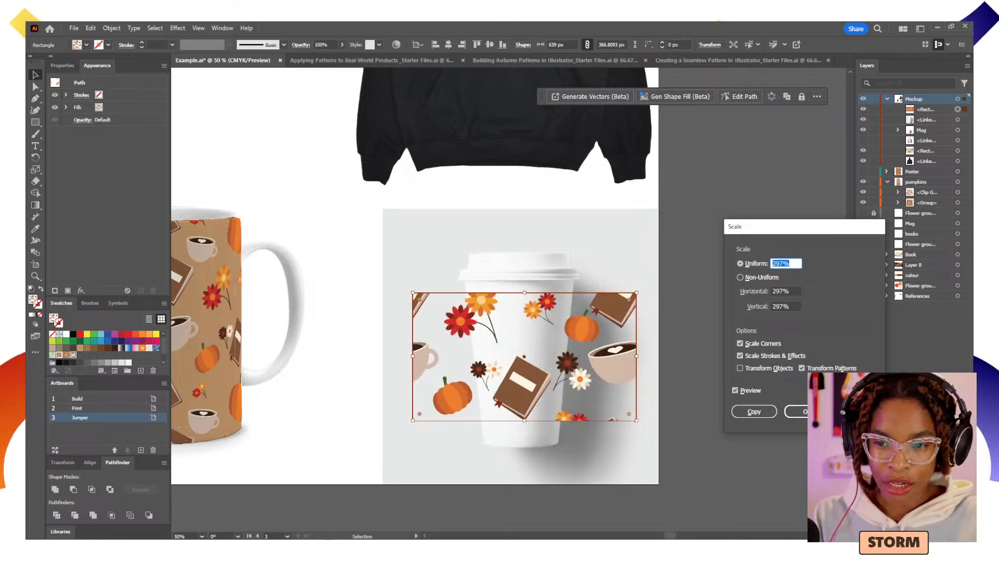
Preview the cup's pattern fill at a uniform scale of 30%, and cancel the scaling.
type("30")
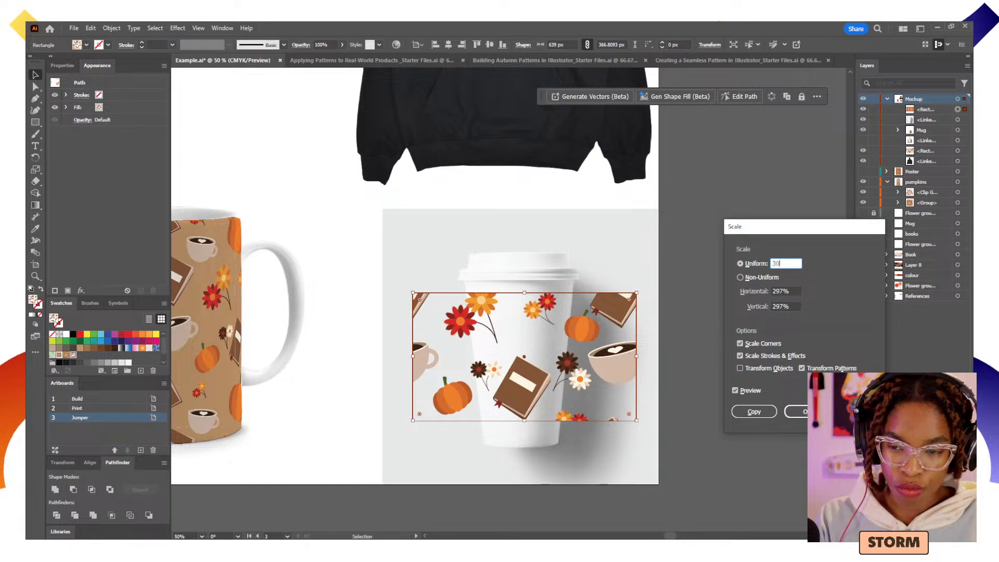
key("Down")
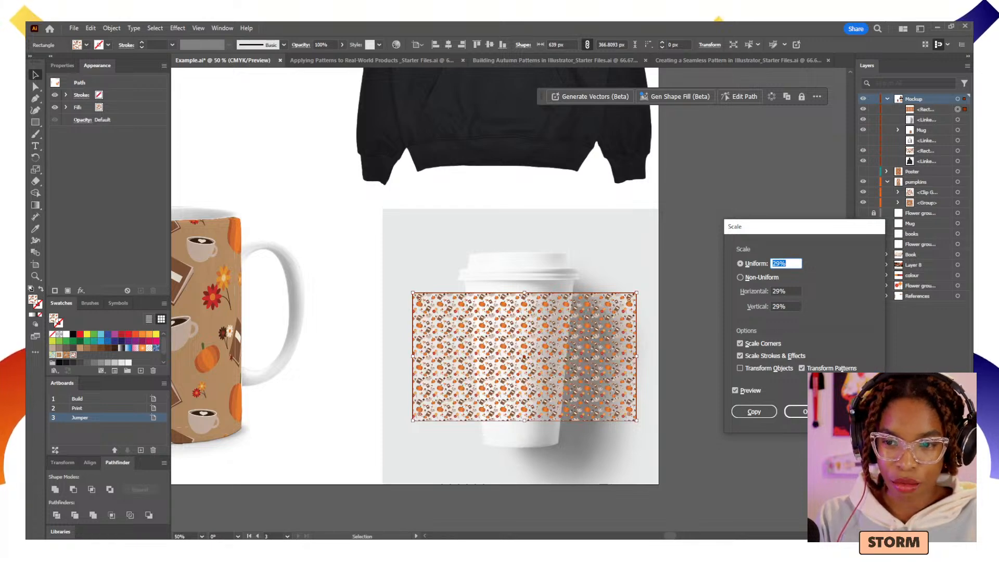
key("Up")
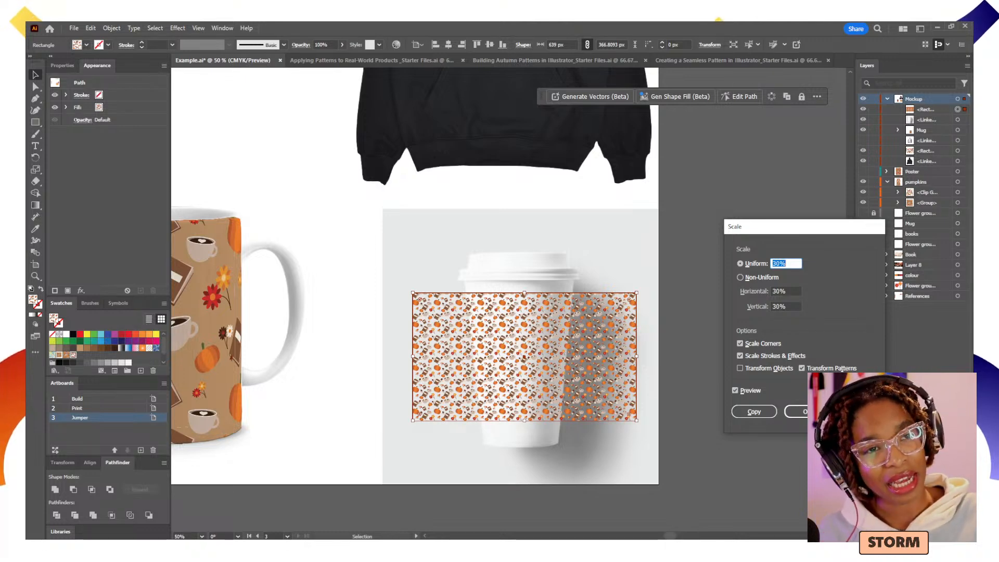
key("Escape")
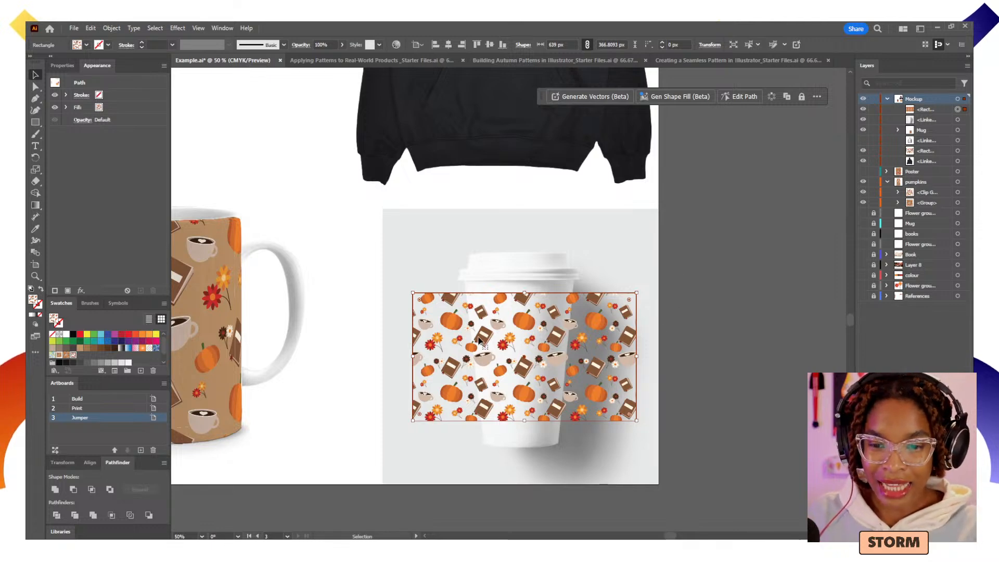
Try enlarging the cup's pattern rectangle from its upper-right corner, and undo the resize.
key("space")
left_click_drag(540, 320, 584, 445)
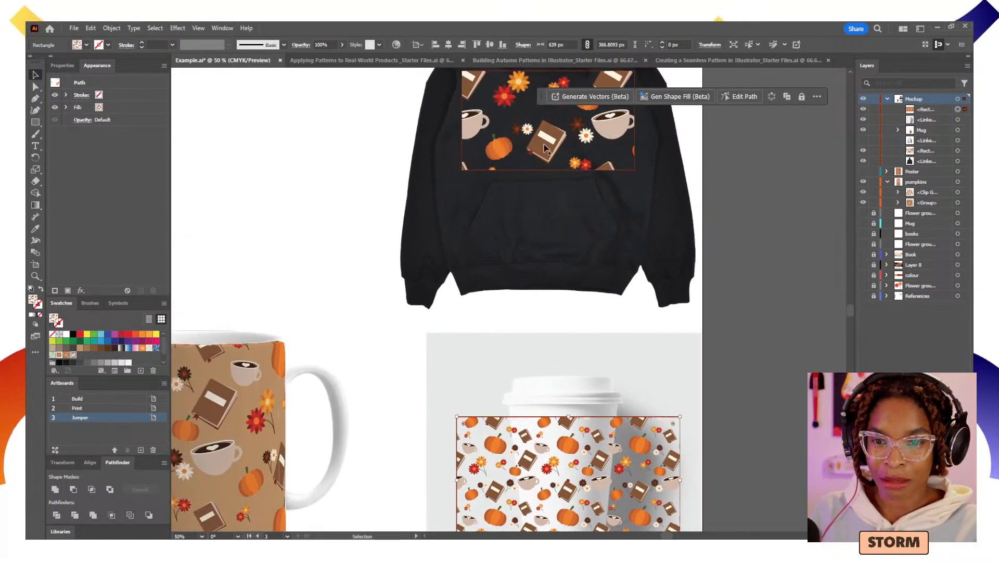
scroll(584, 445, "down", 5)
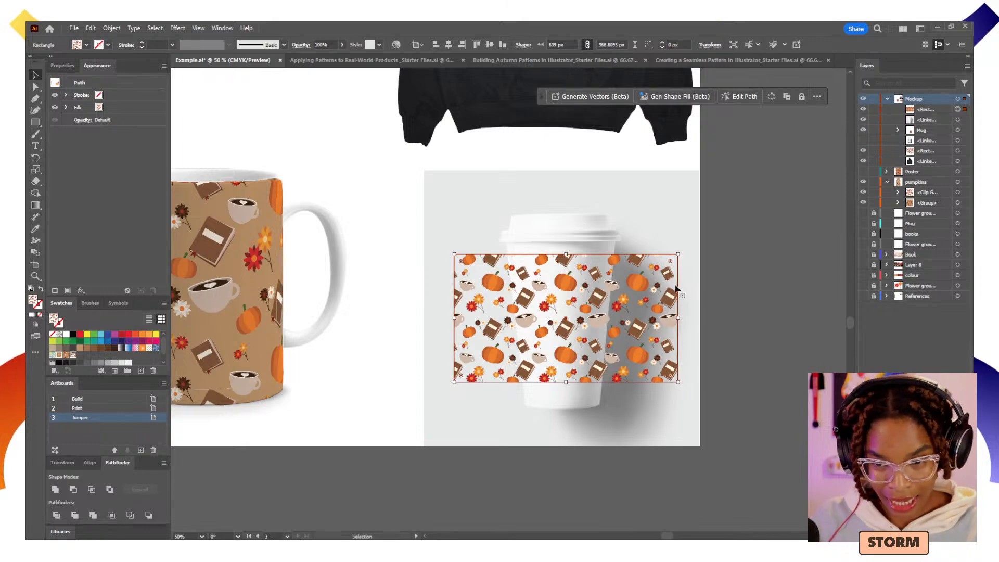
left_click_drag(678, 254, 807, 123)
key("ctrl+z")
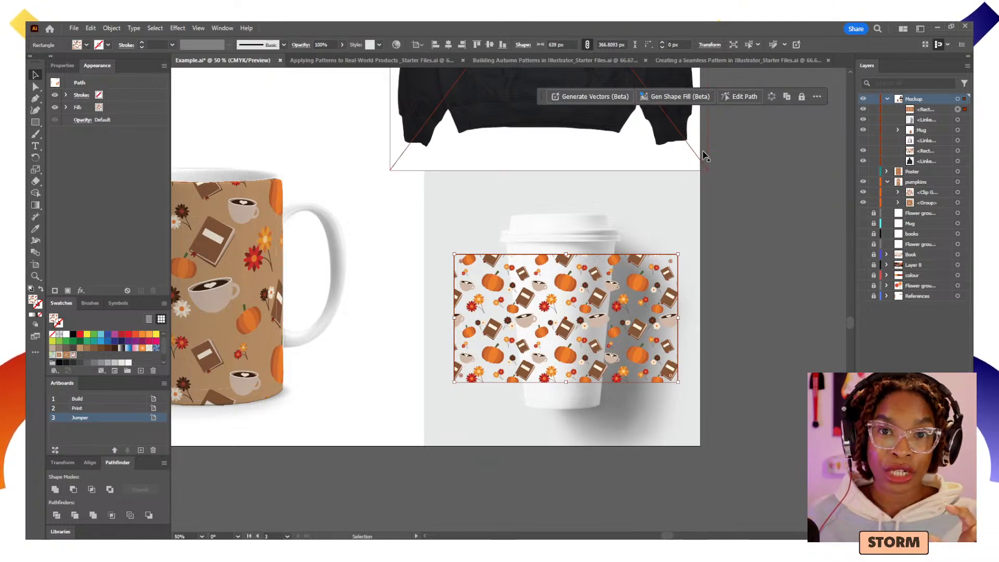
View the hoodie, mug and paper cup mockups together on the Jumper artboard.
key("z")
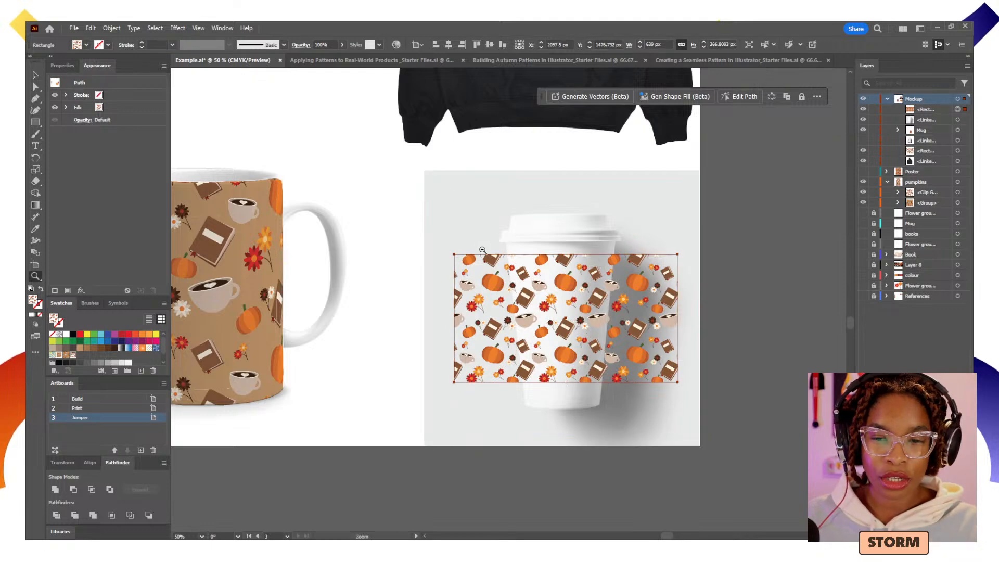
left_click(484, 251, "alt")
left_click_drag(599, 268, 661, 361)
key("v")
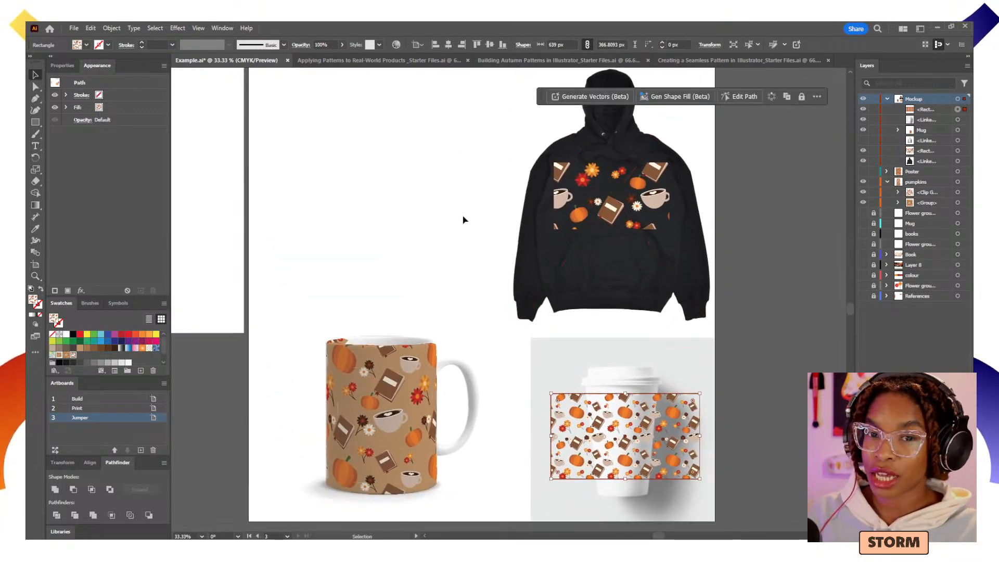
left_click_drag(463, 218, 484, 251)
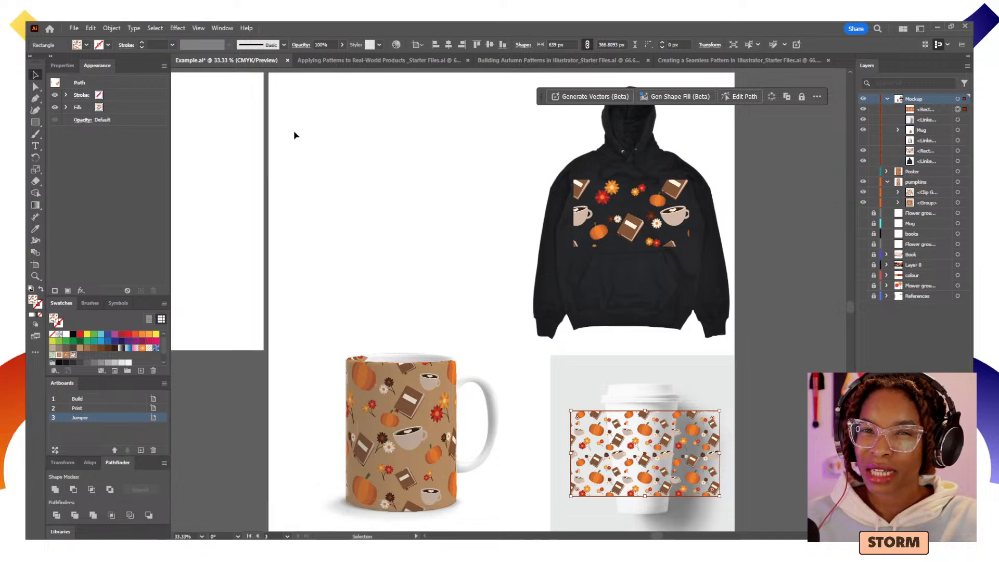
Look up the Document Color Mode and Document Setup commands for the file, and clear the selection.
left_click(111, 28)
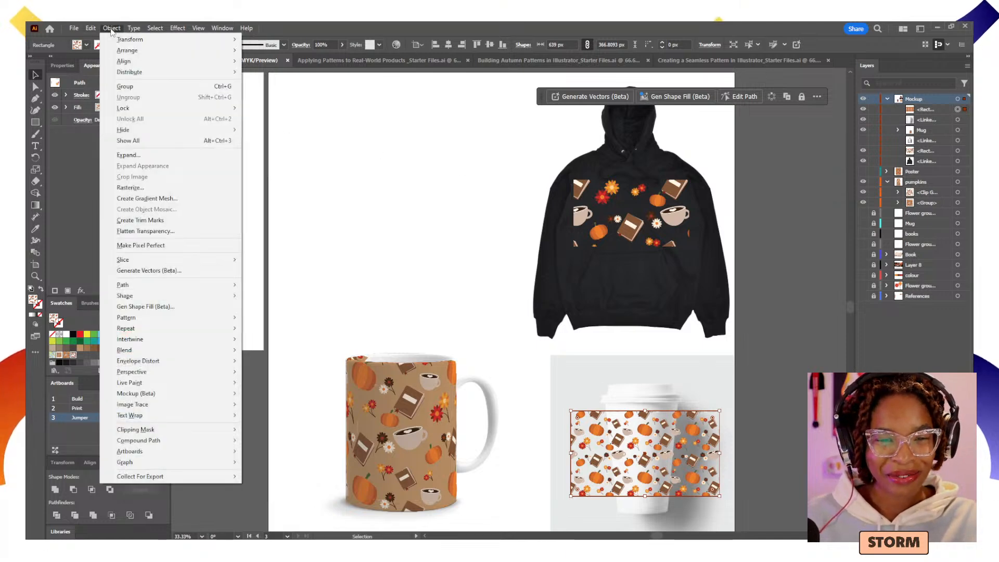
left_click(84, 29)
left_click(81, 29)
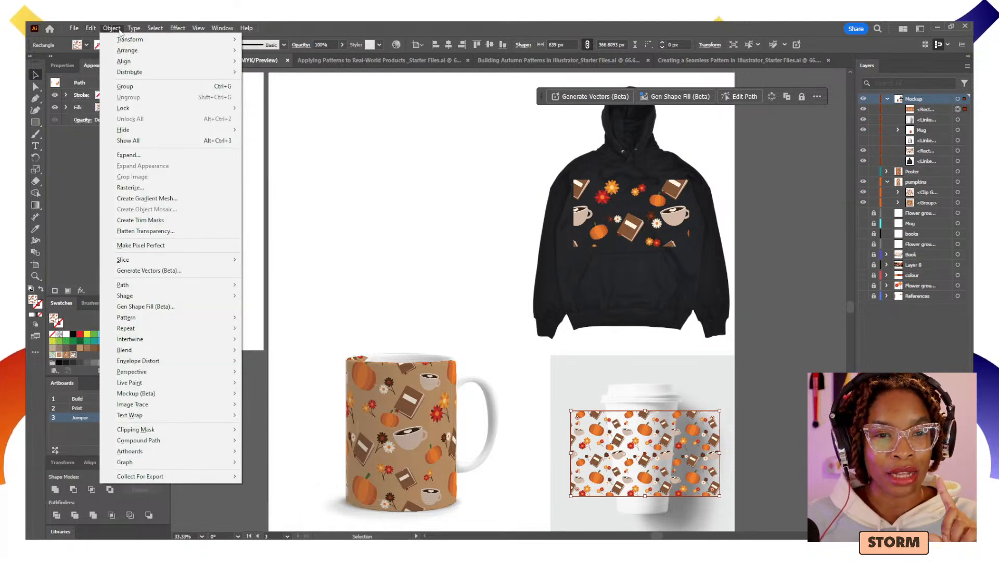
mouse_move(97, 28)
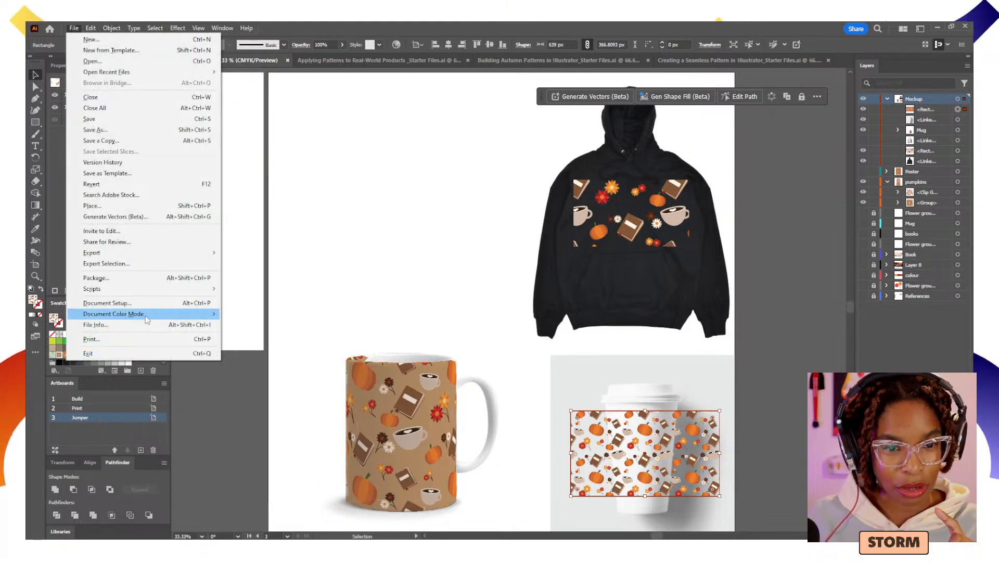
mouse_move(145, 316)
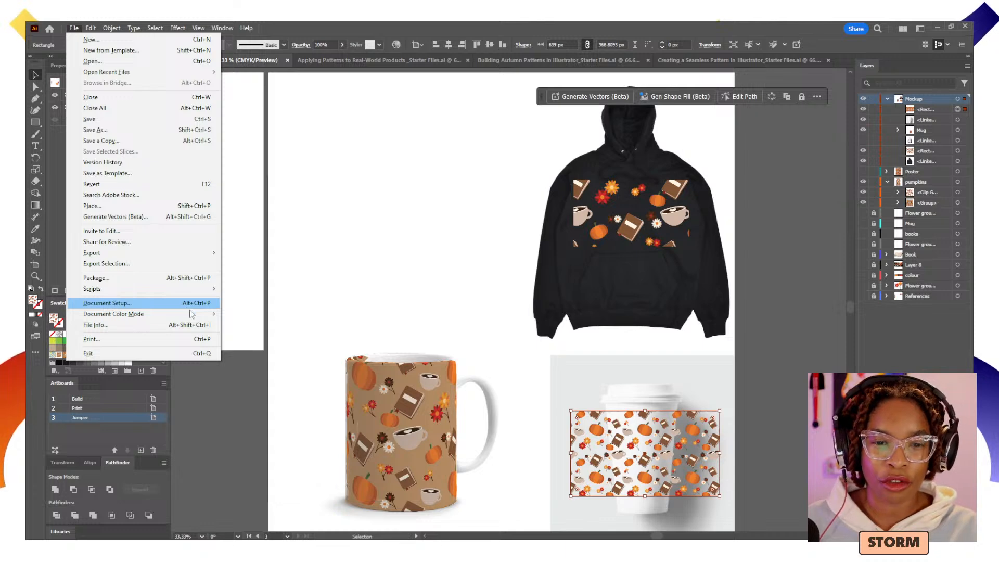
mouse_move(192, 314)
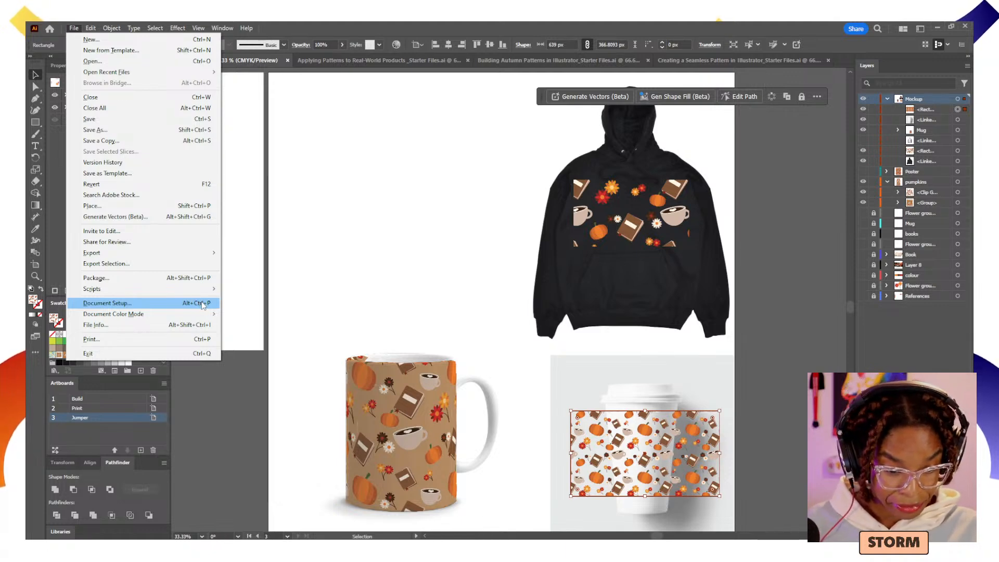
mouse_move(198, 294)
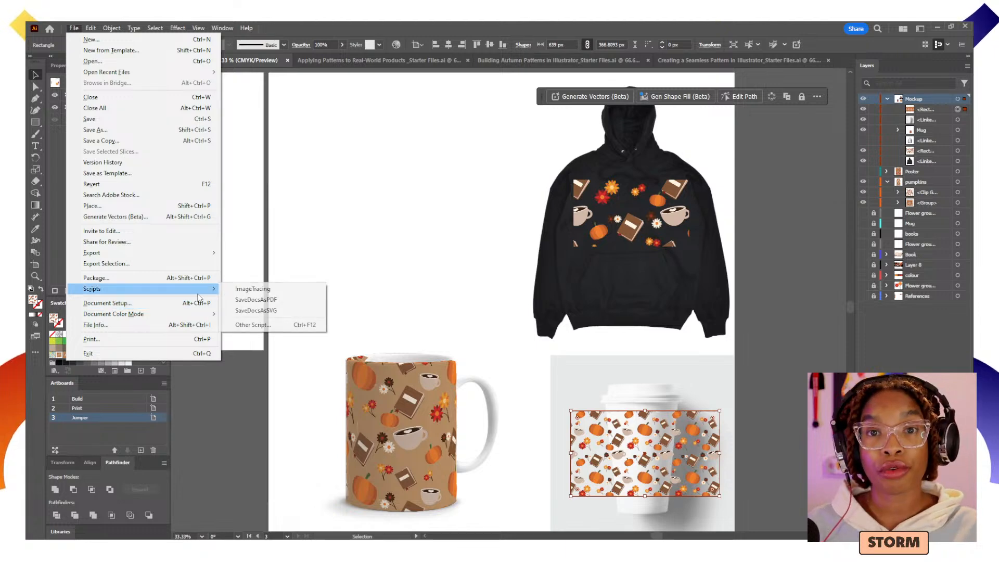
left_click(348, 284)
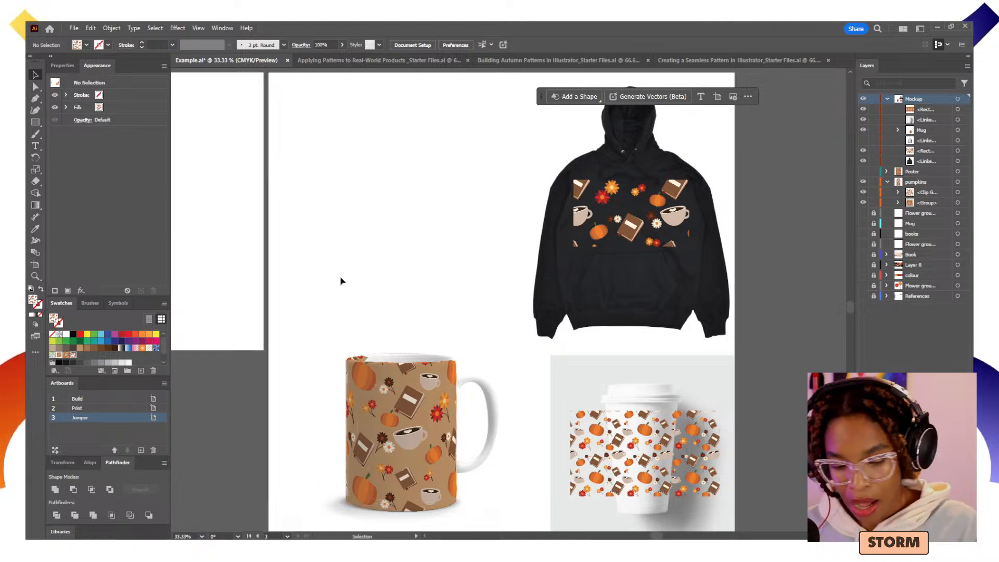
Create a mockup from the paper cup image and its autumn pattern rectangle.
left_click_drag(441, 281, 384, 216)
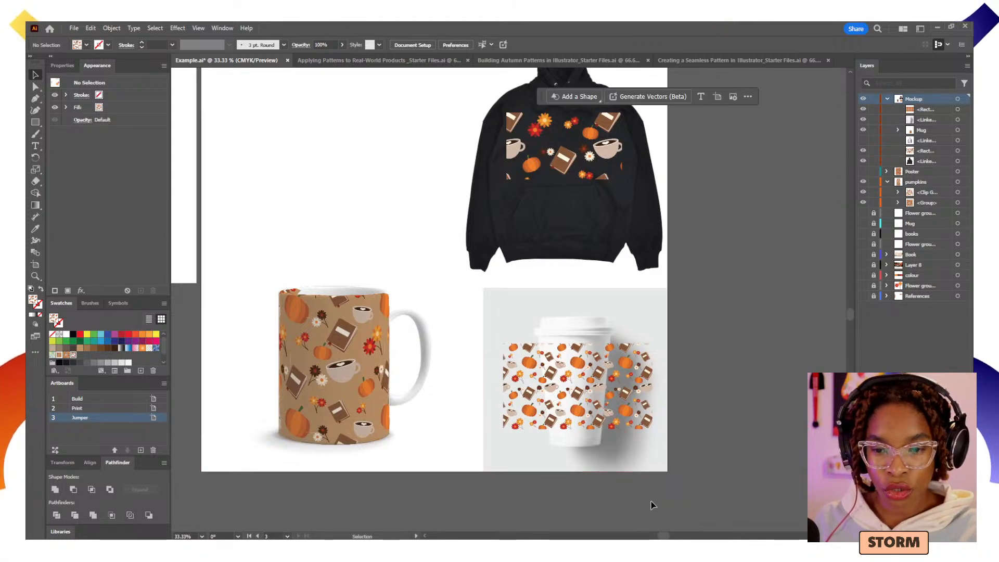
left_click(539, 365)
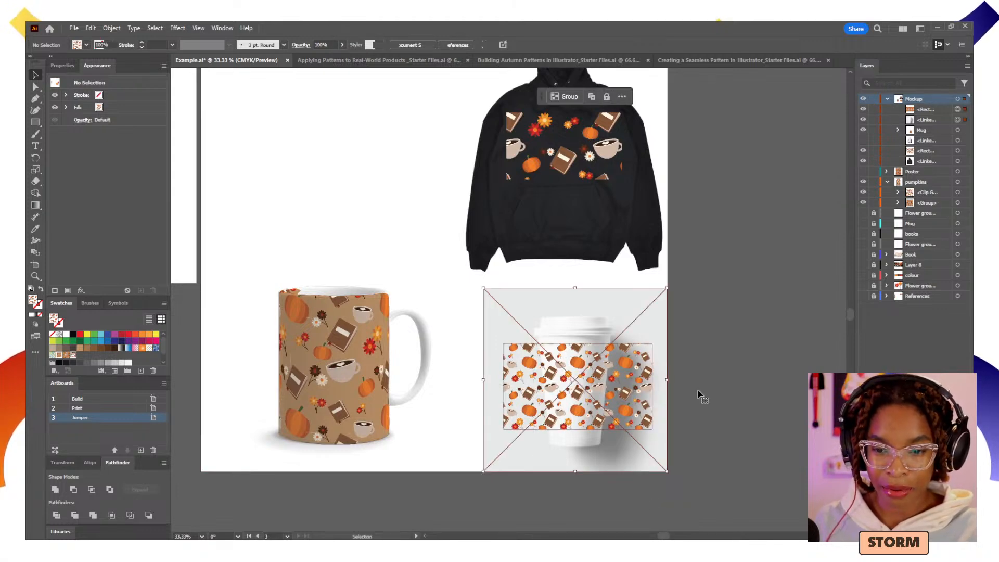
left_click_drag(680, 432, 631, 394)
left_click(631, 394)
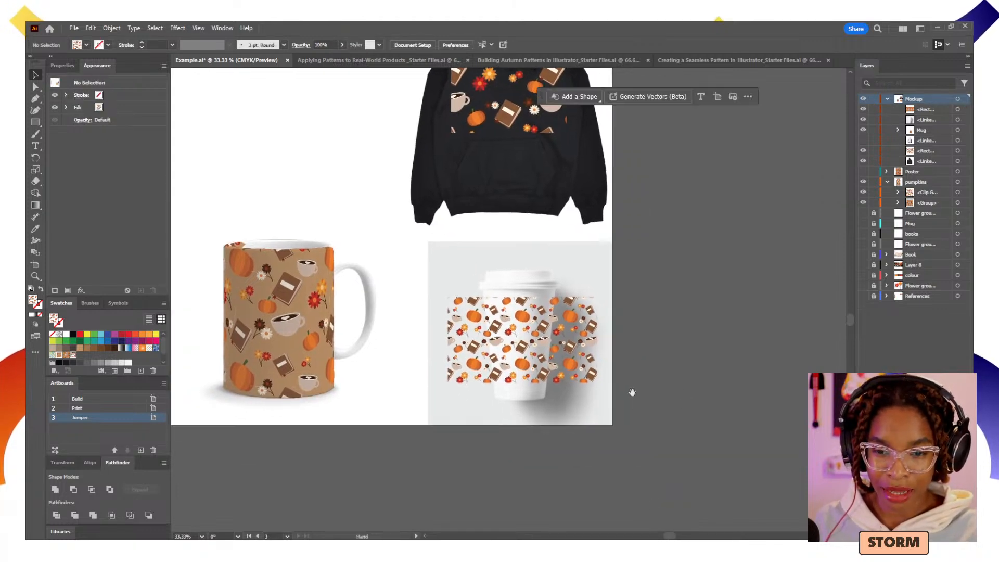
left_click(522, 363)
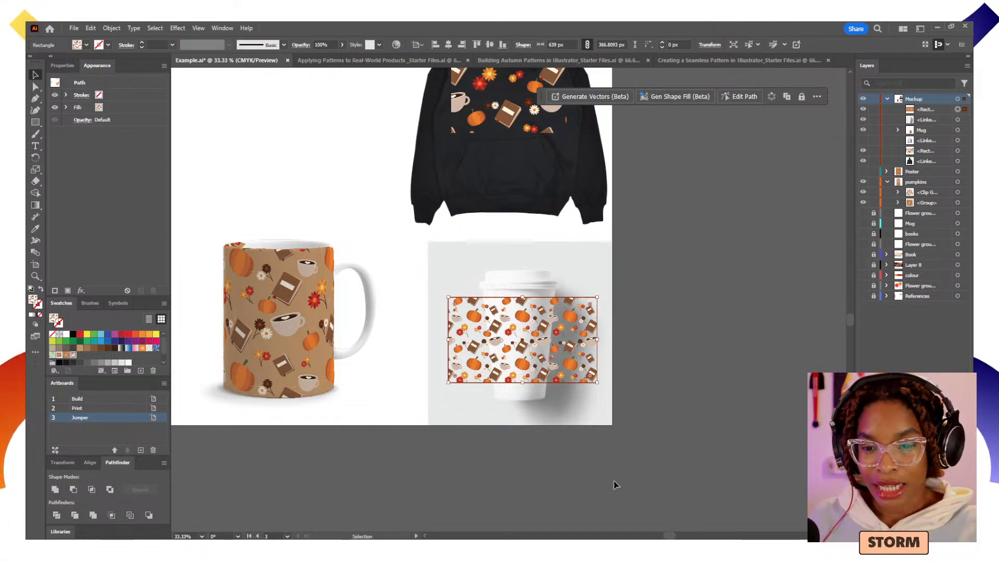
left_click_drag(614, 481, 400, 257)
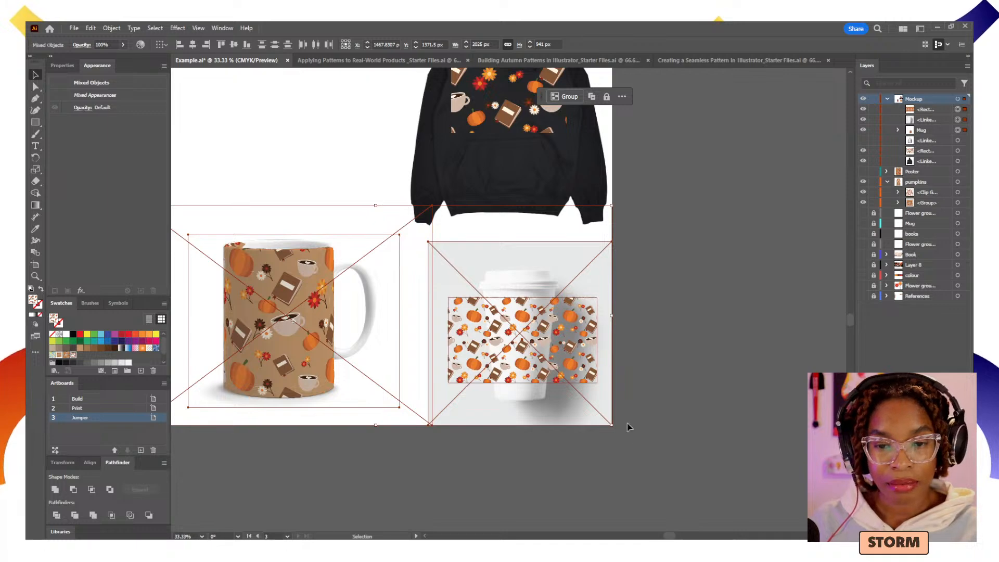
left_click(492, 356)
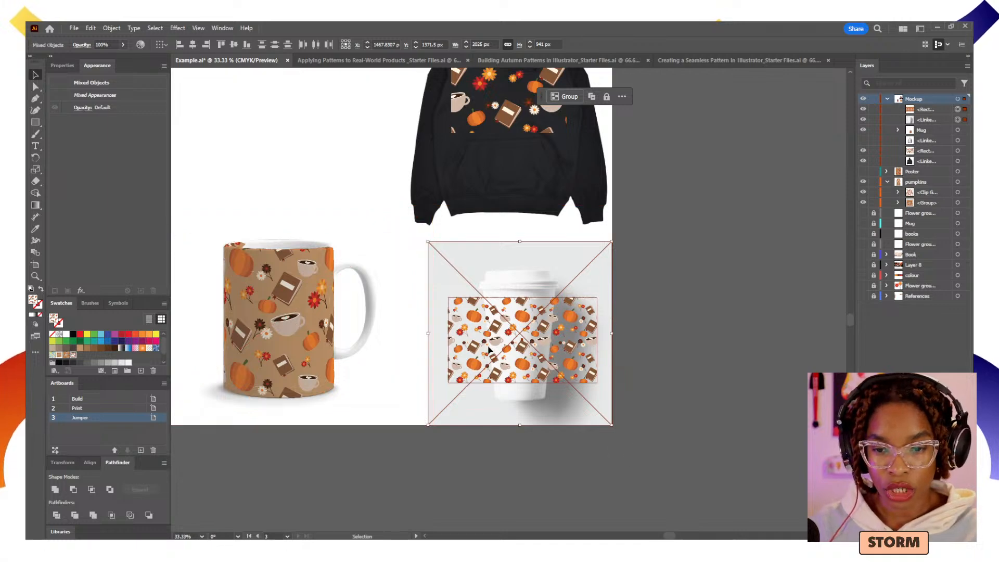
left_click(112, 28)
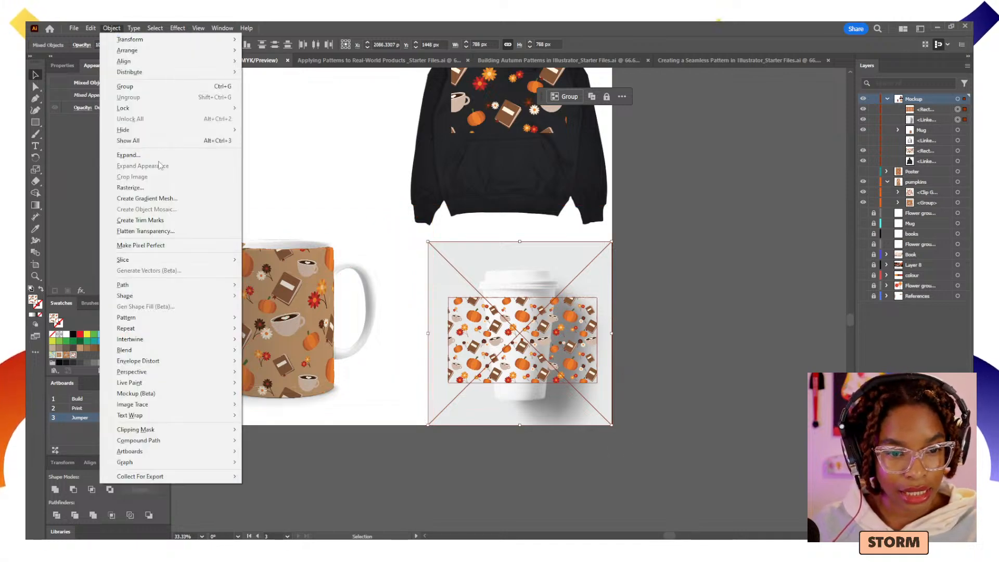
mouse_move(218, 330)
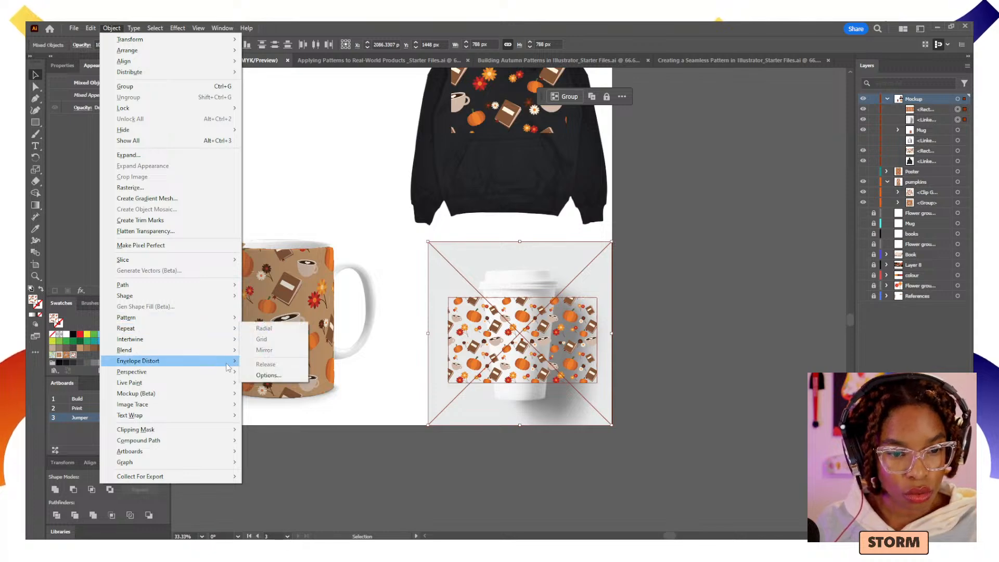
mouse_move(229, 393)
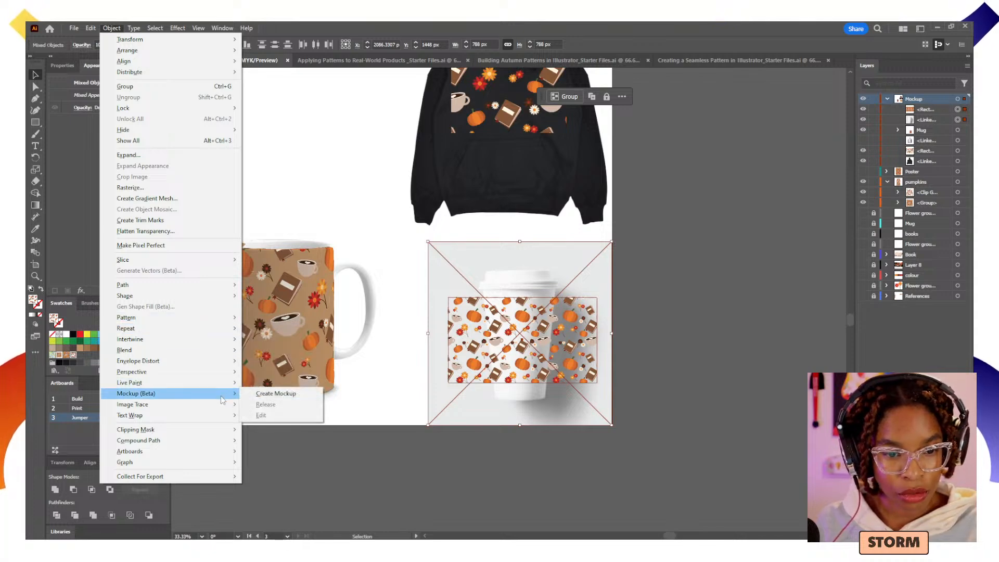
left_click(273, 394)
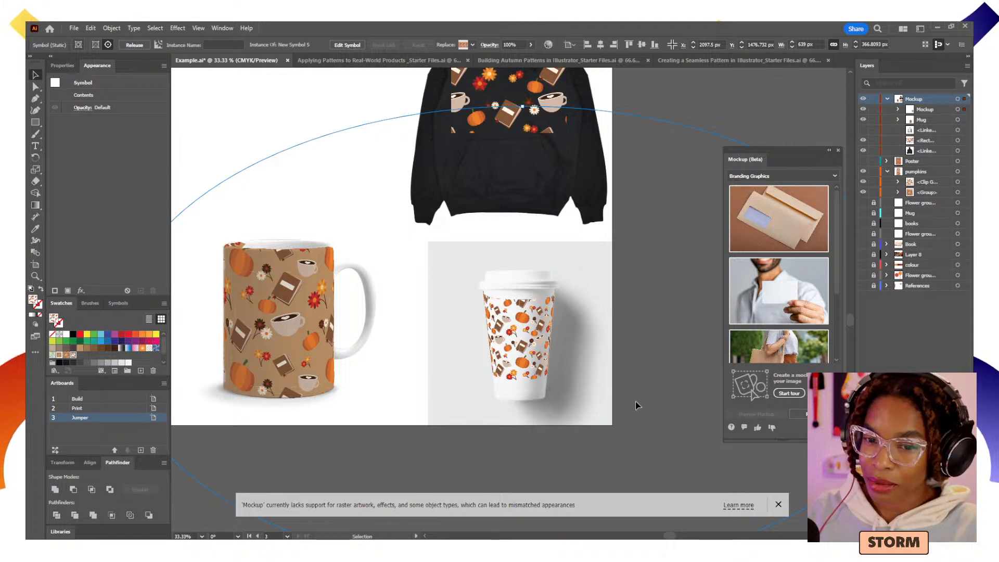
Set the blend mode of the pattern symbol inside the cup's Mockup group to Multiply.
key("z")
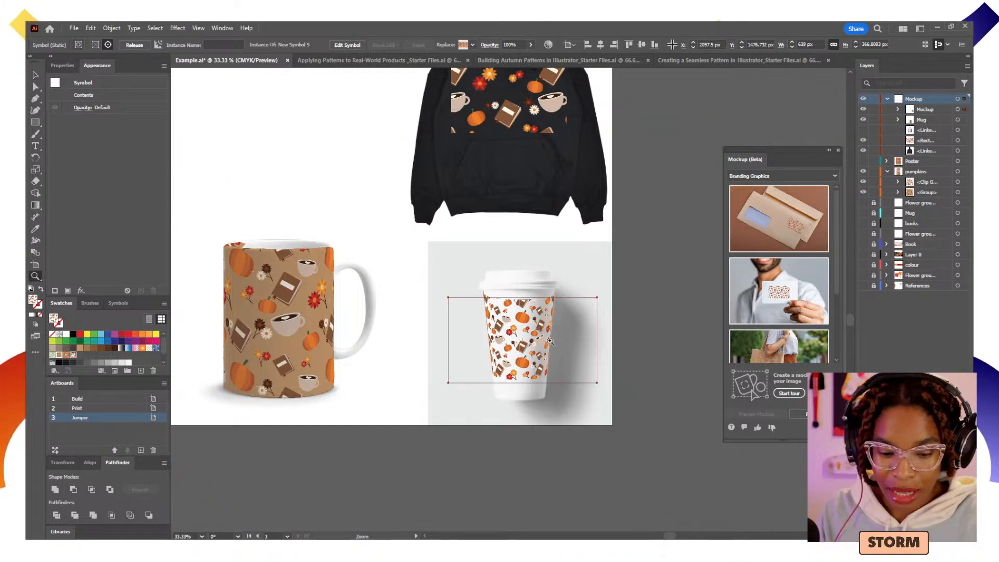
left_click(546, 346)
left_click(494, 317)
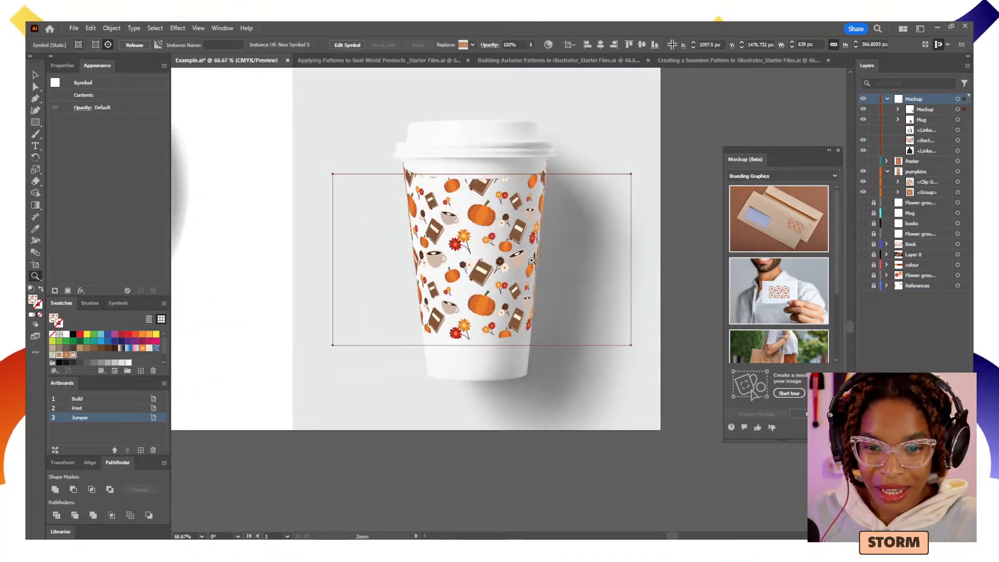
left_click_drag(545, 263, 557, 313)
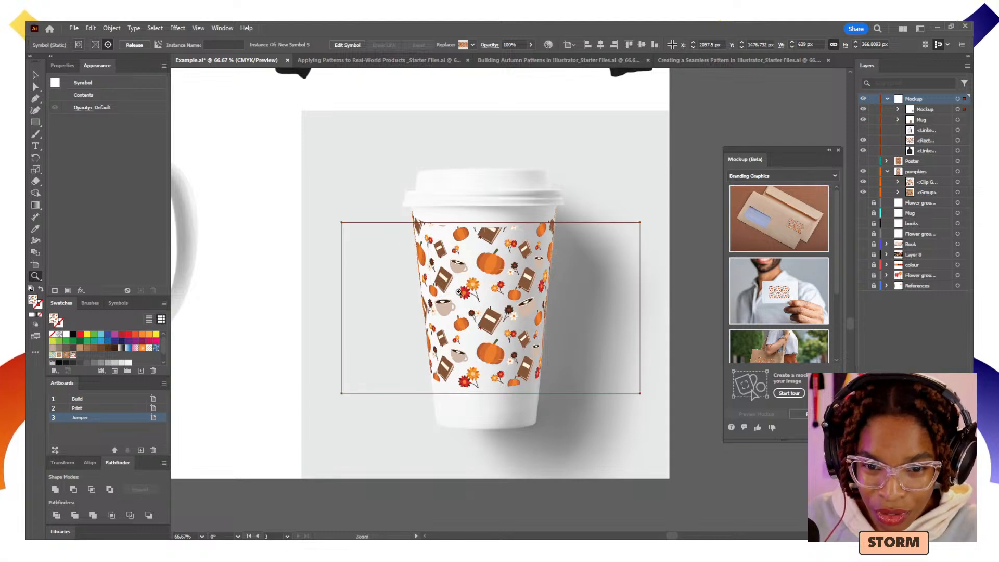
key("v")
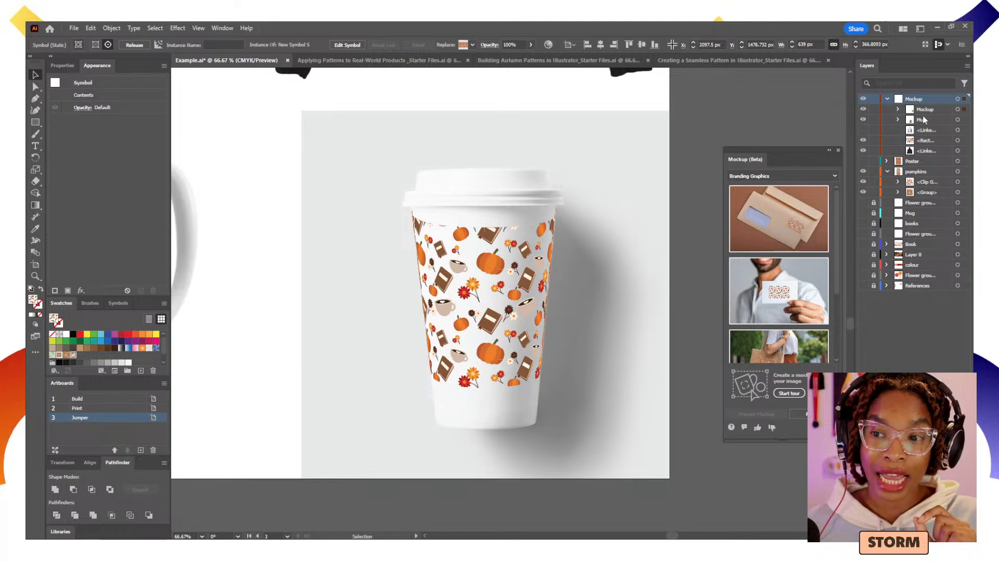
left_click(898, 109)
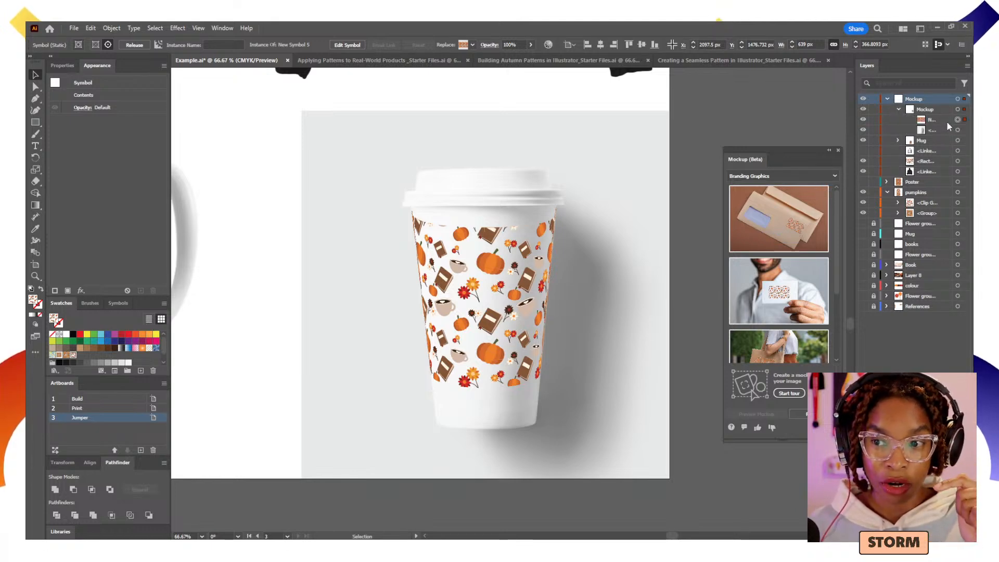
left_click(932, 121)
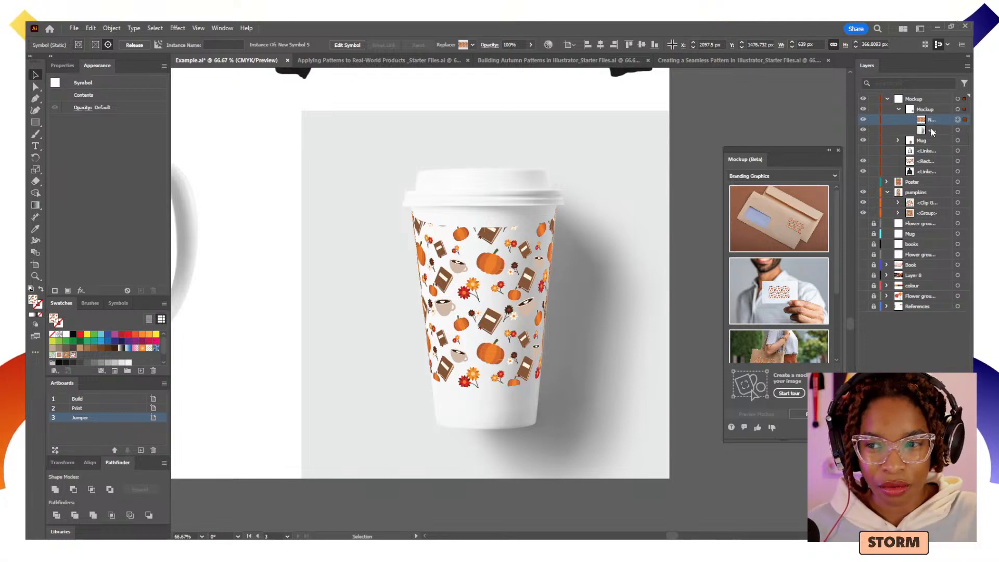
left_click(931, 131)
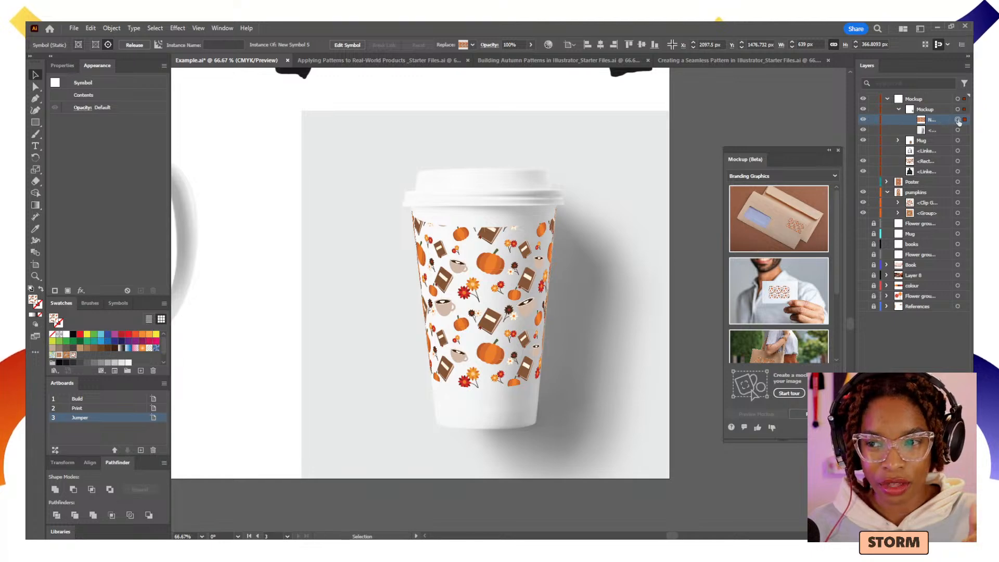
left_click(82, 107)
left_click(60, 126)
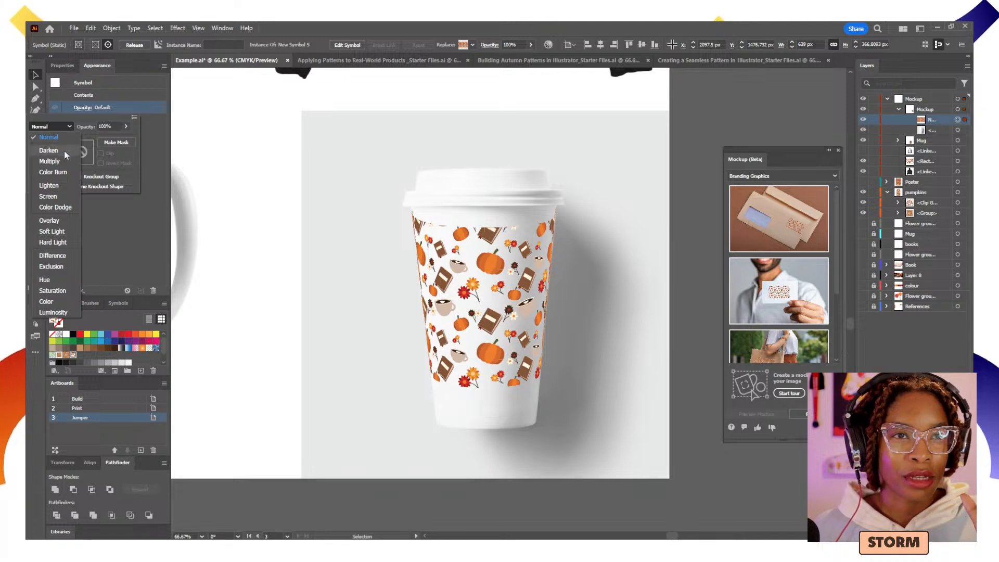
left_click(70, 162)
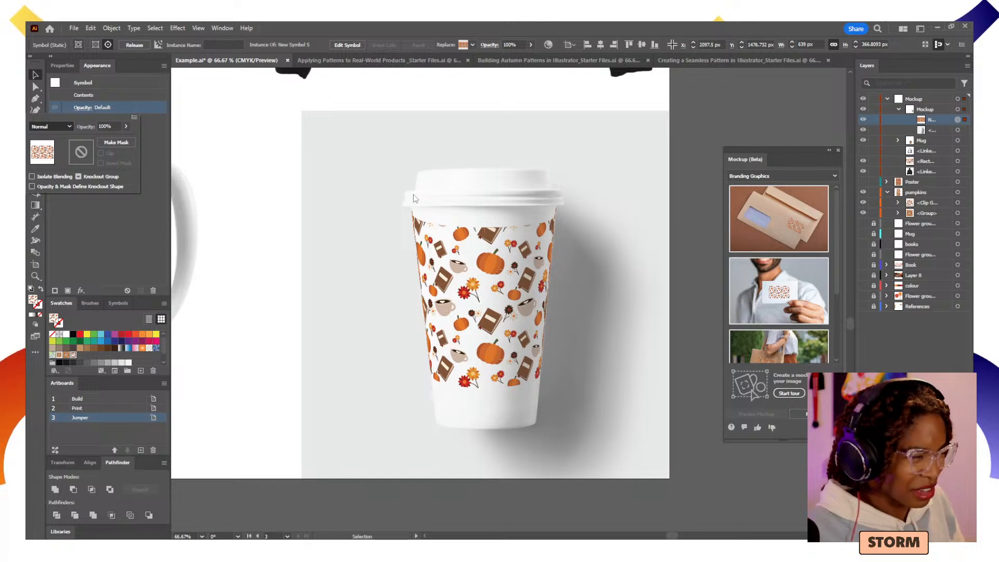
key("ctrl+shift+z")
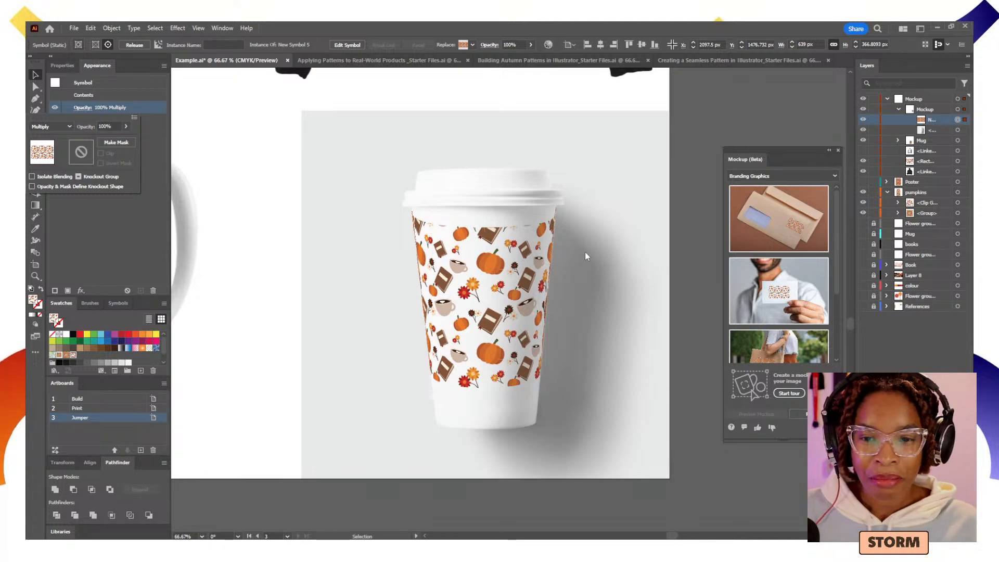
left_click(265, 204)
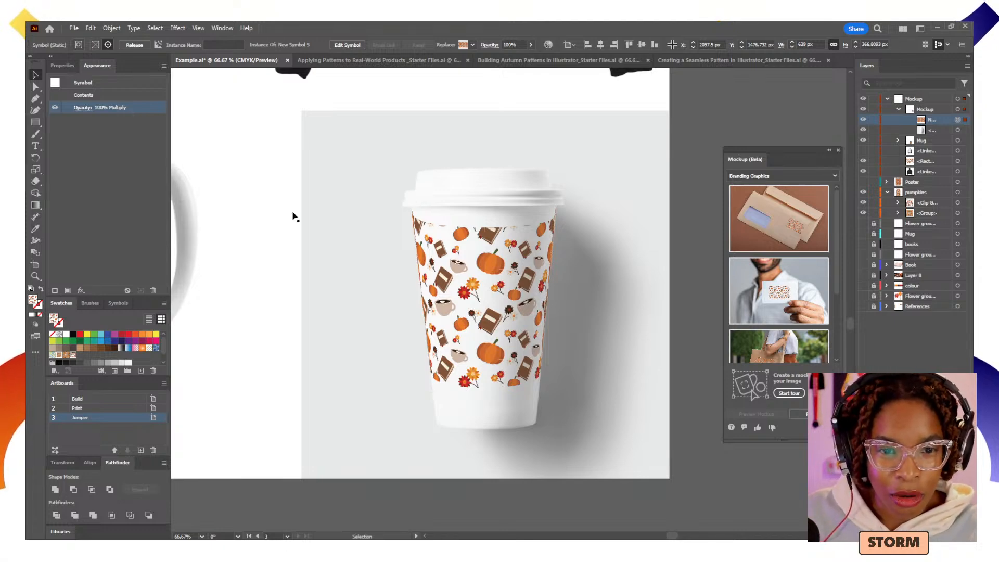
Examine the blended pattern up close on the cup, and return to the view of all mockups.
key("z")
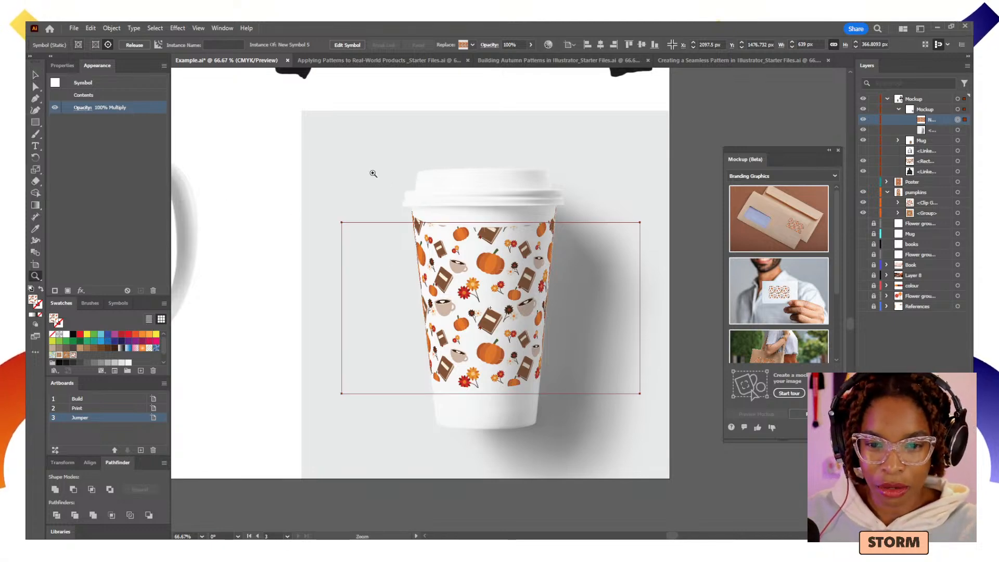
left_click_drag(372, 172, 423, 229)
left_click_drag(581, 357, 487, 224)
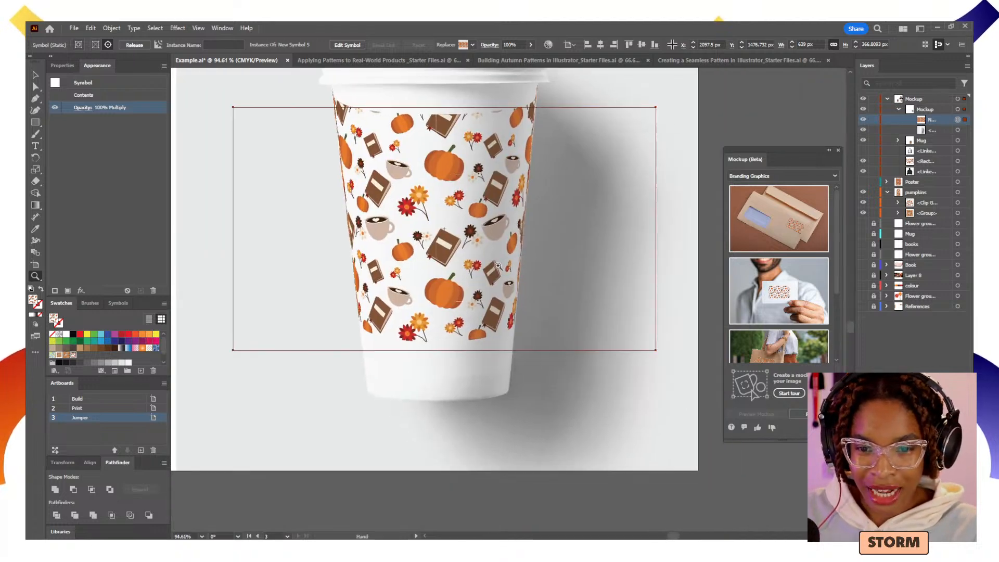
left_click_drag(495, 268, 456, 271)
left_click_drag(527, 289, 409, 286)
left_click_drag(405, 196, 490, 306)
key("v")
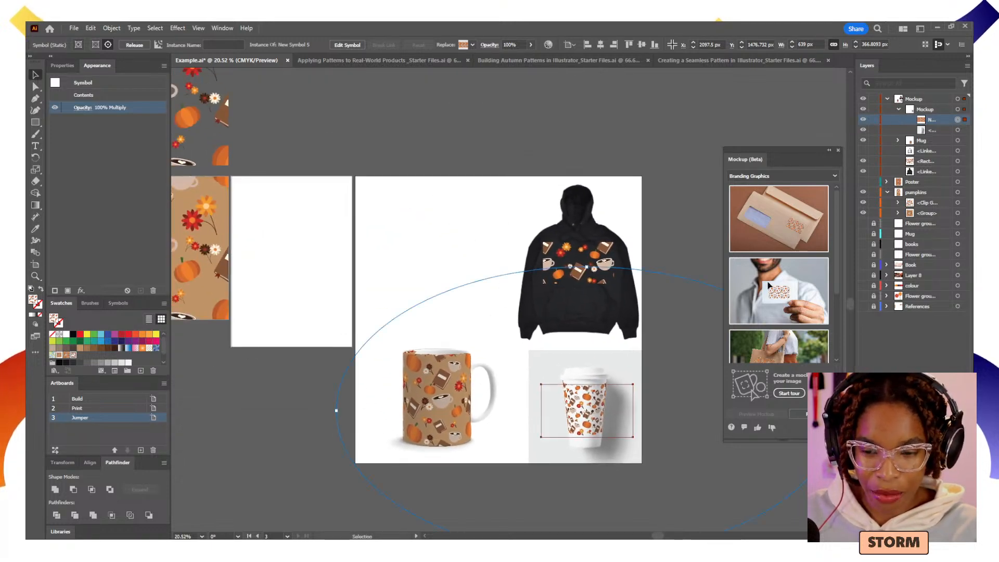
Show the hidden white T-shirt photo in the Mockup layer and frame it for editing.
left_click(863, 150)
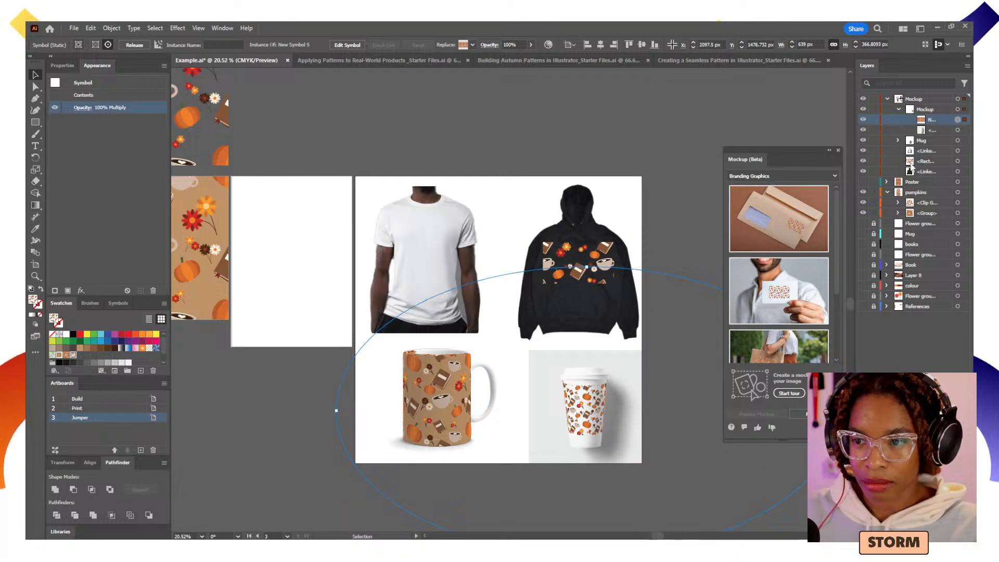
key("z")
left_click(529, 261)
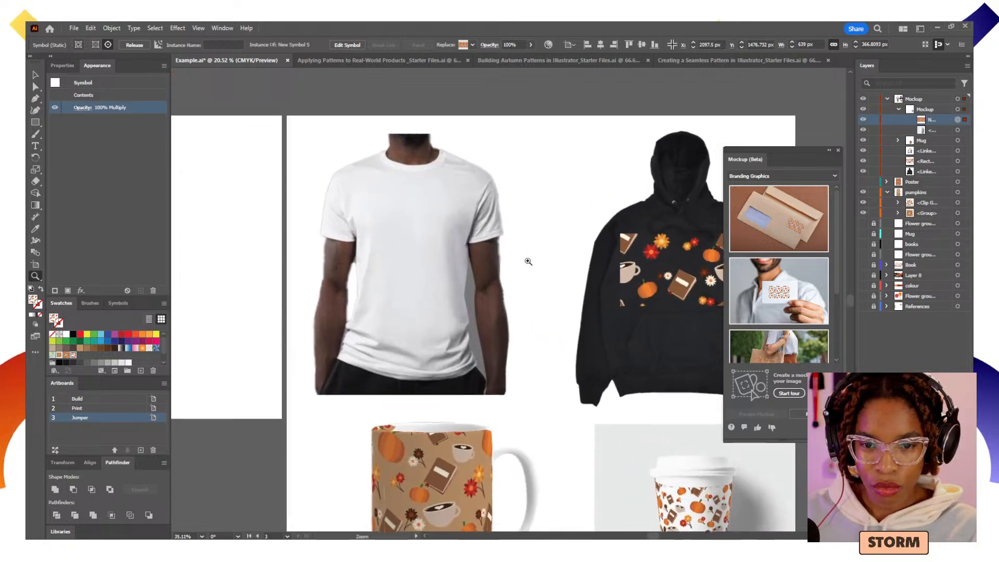
left_click_drag(551, 310, 619, 250)
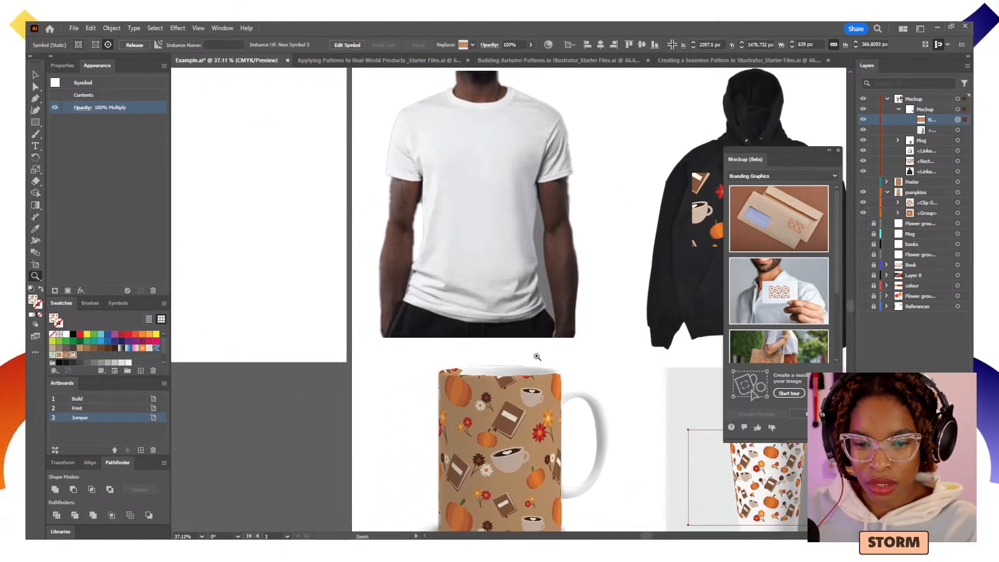
left_click_drag(538, 357, 542, 435)
left_click_drag(502, 207, 483, 304)
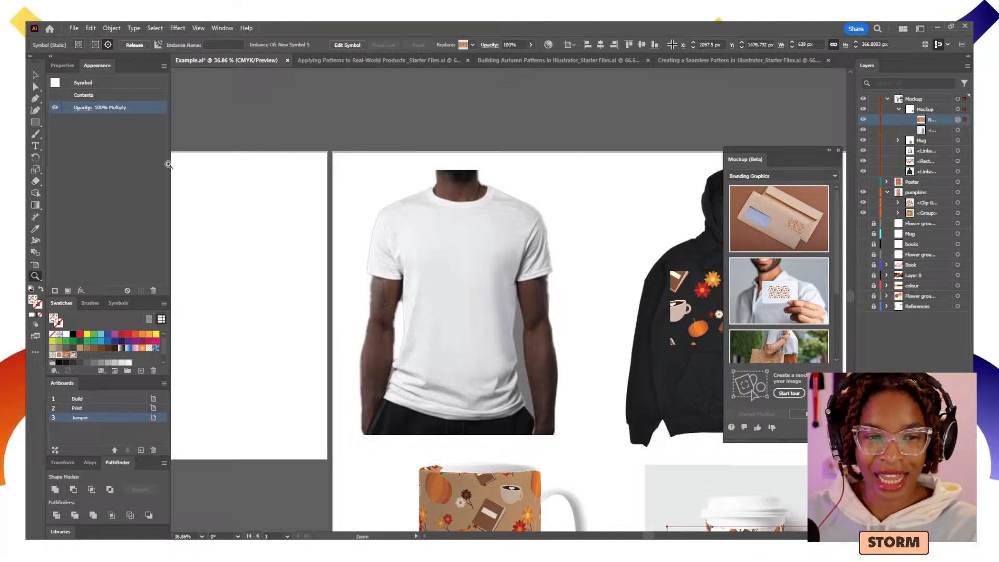
Draw a rectangle about 282 by 396 px on the T-shirt's chest and fill it with the brown autumn pattern swatch.
left_click(35, 75)
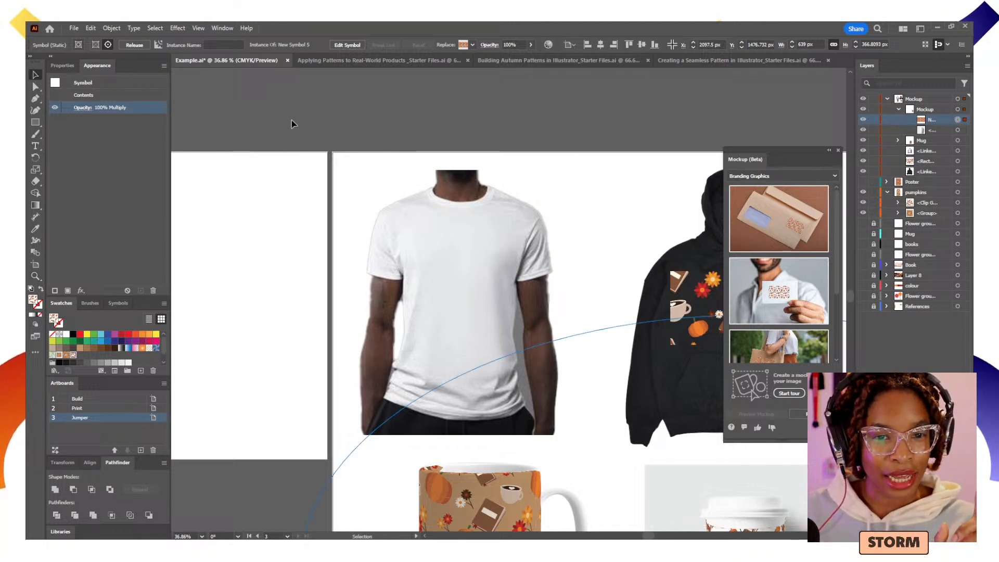
left_click(318, 128)
left_click(36, 124)
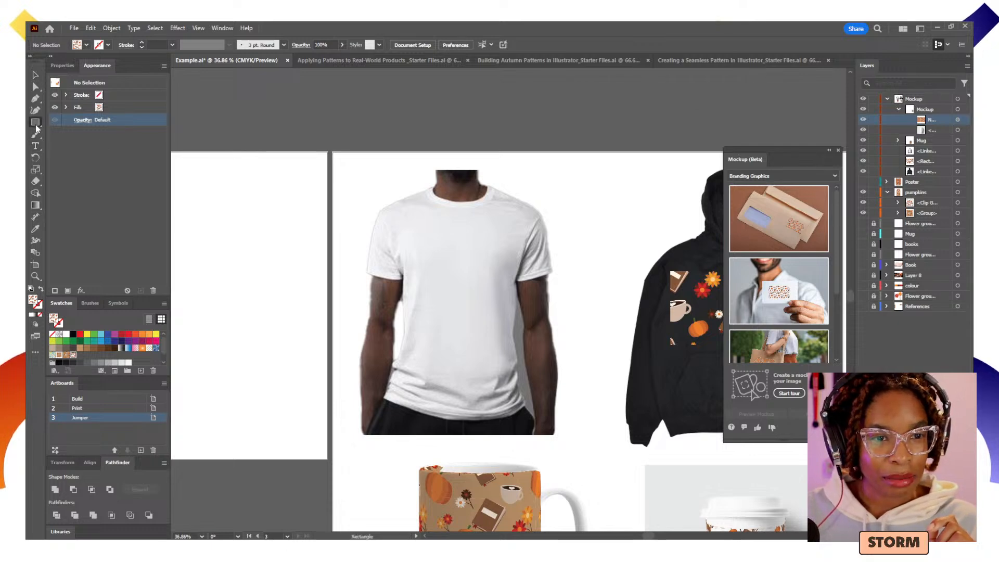
left_click(66, 335)
left_click(74, 334)
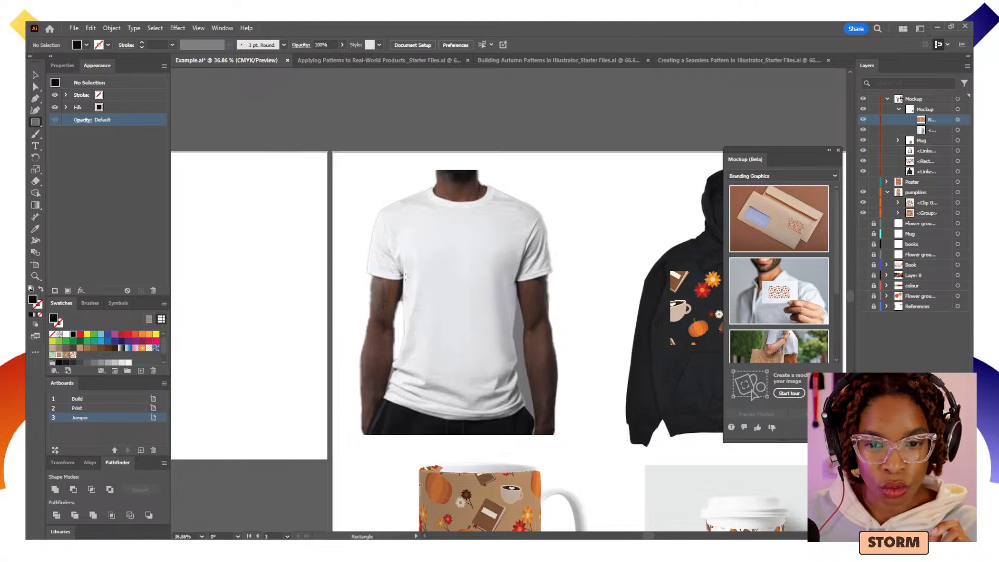
left_click_drag(423, 247, 496, 350)
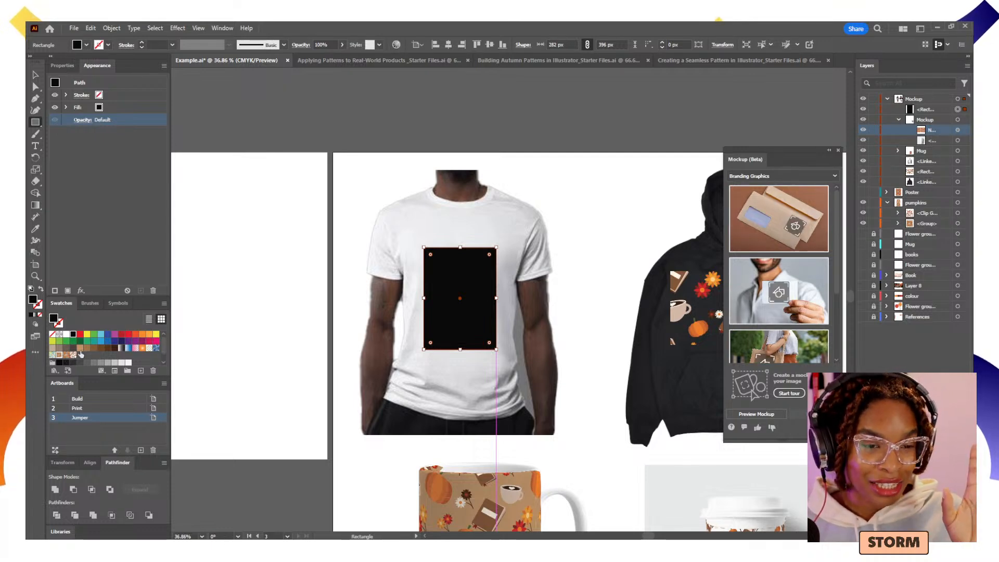
left_click(67, 356)
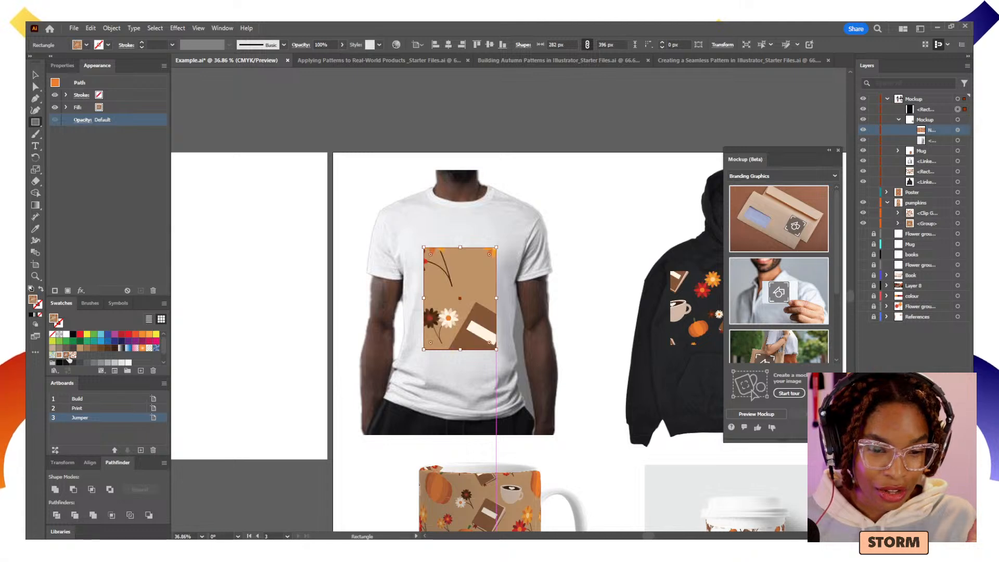
Scale only the pattern fill of the T-shirt rectangle uniformly to 17%, without transforming the rectangle itself.
left_click(36, 75)
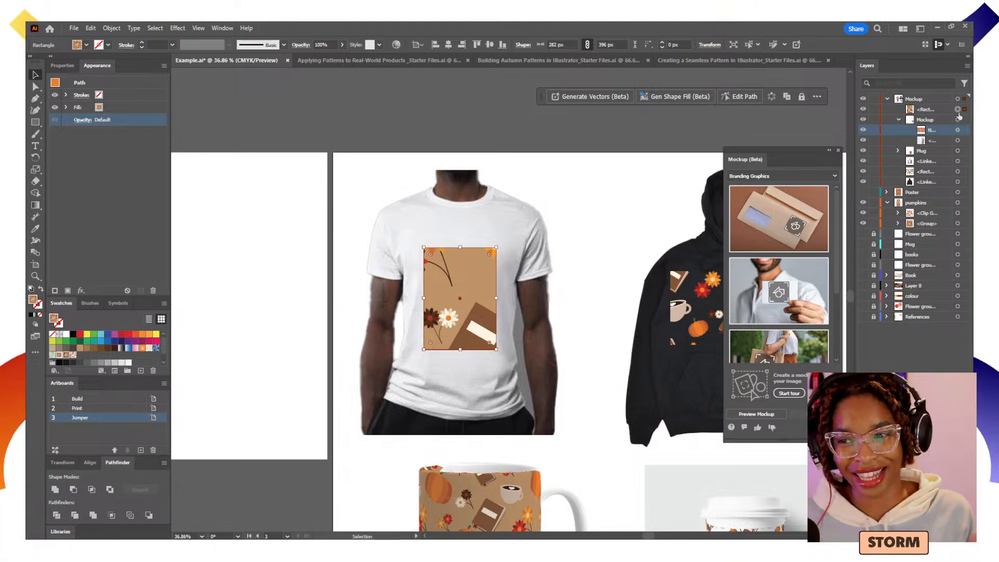
right_click(475, 321)
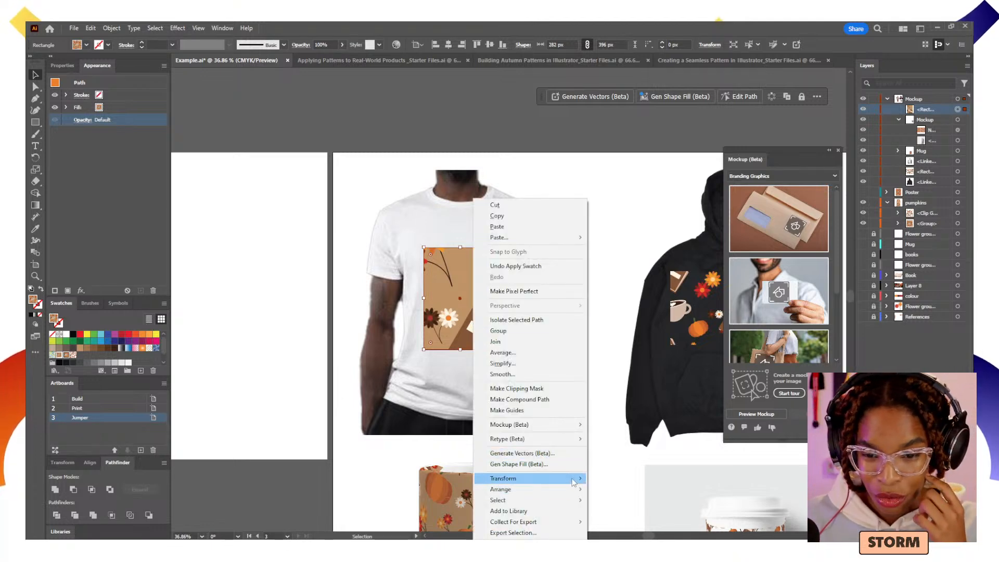
mouse_move(544, 479)
left_click(610, 439)
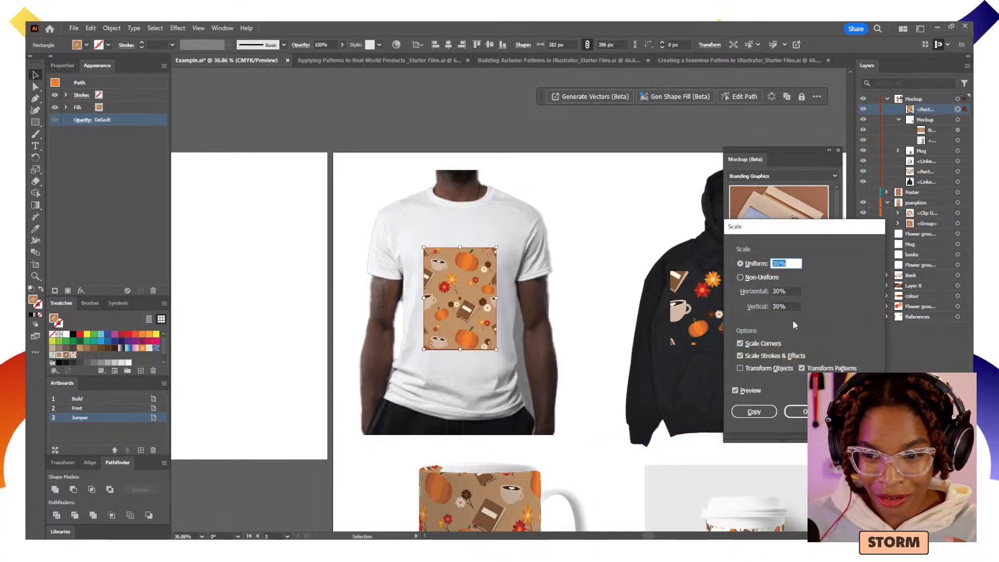
scroll(789, 263, "down", 7)
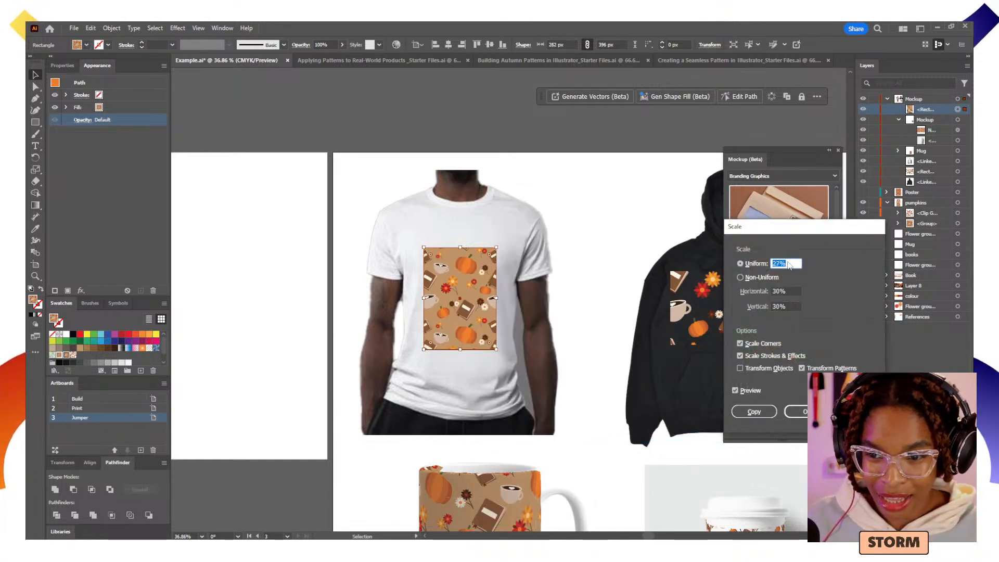
scroll(789, 263, "down", 5)
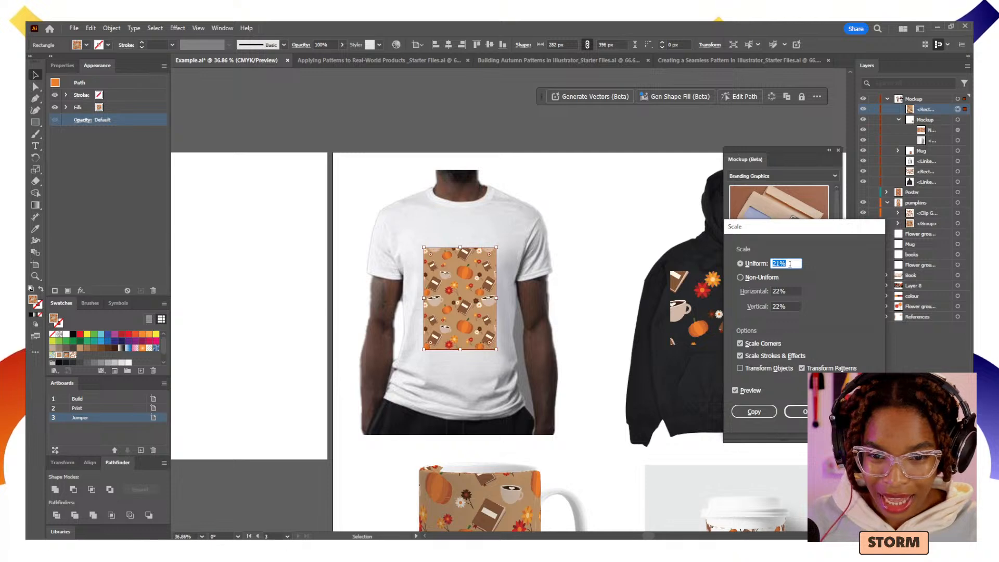
scroll(790, 263, "down", 1)
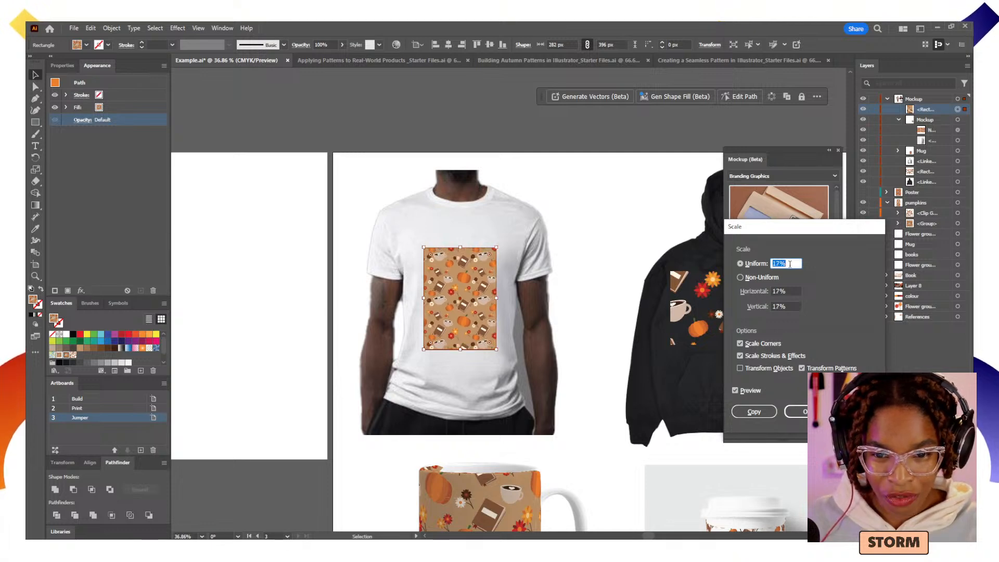
left_click(796, 412)
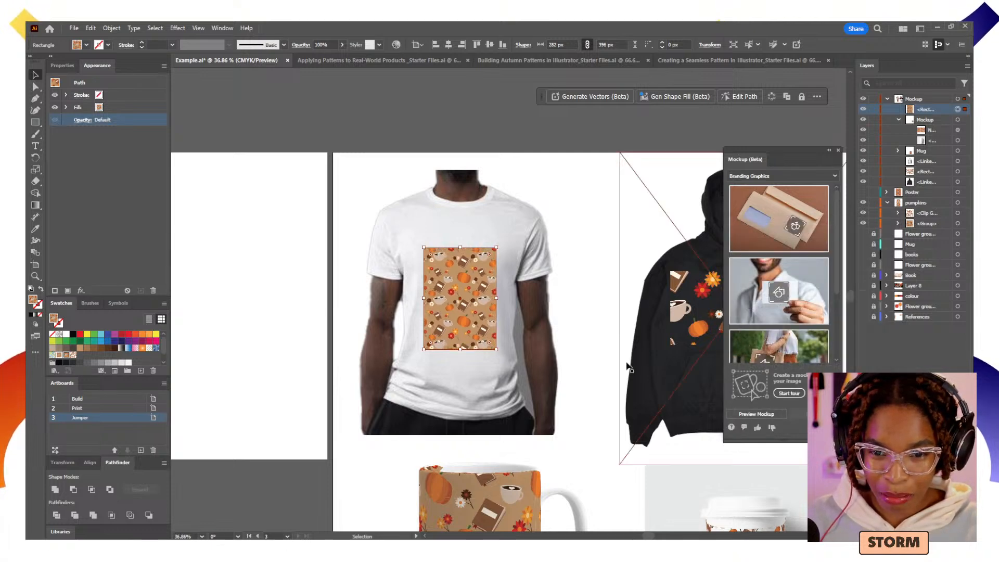
Move the patterned rectangle slightly higher on the T-shirt's chest, deselect it and review it beside the other mockups.
left_click_drag(461, 273, 461, 253)
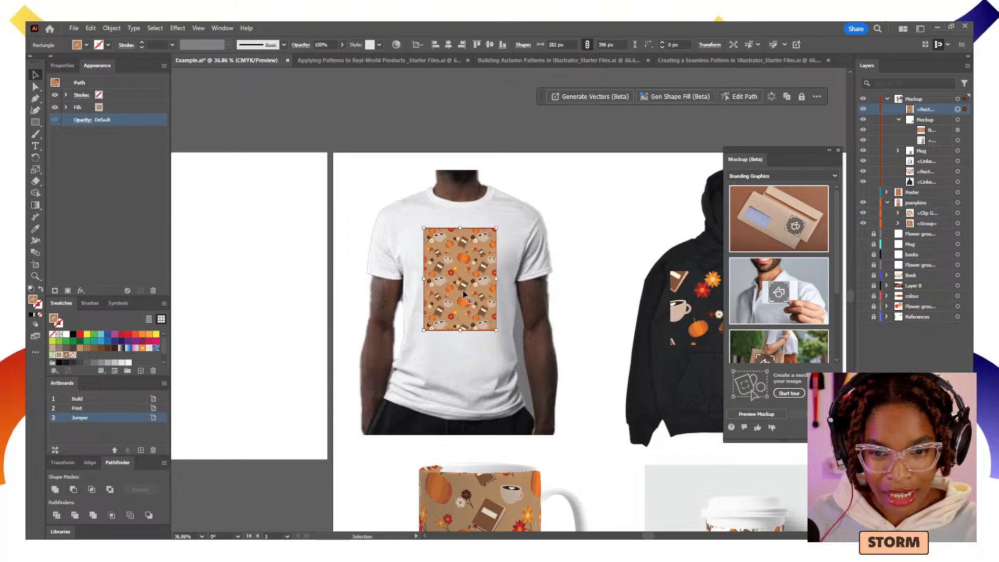
left_click(560, 141)
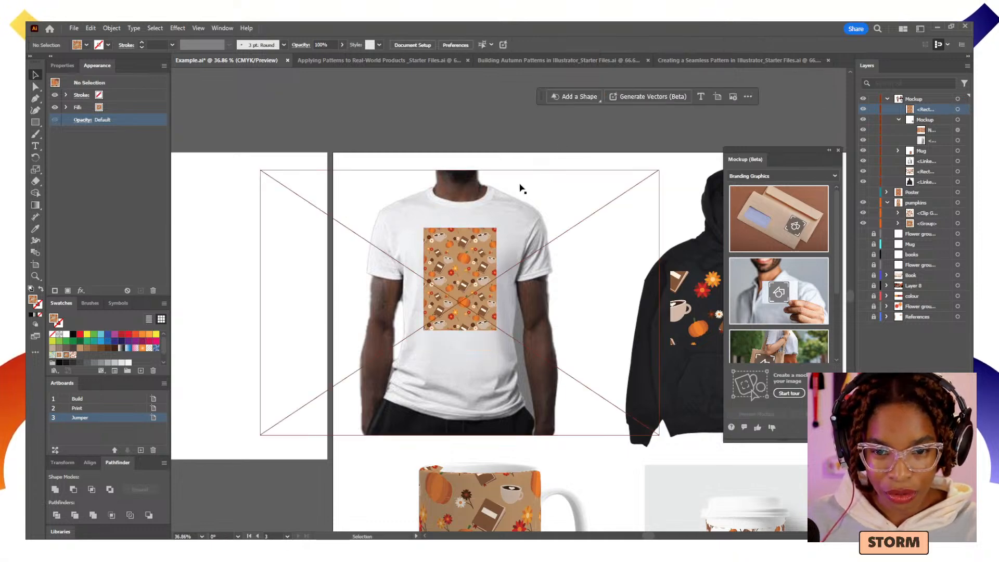
key("z")
left_click(528, 160, "alt")
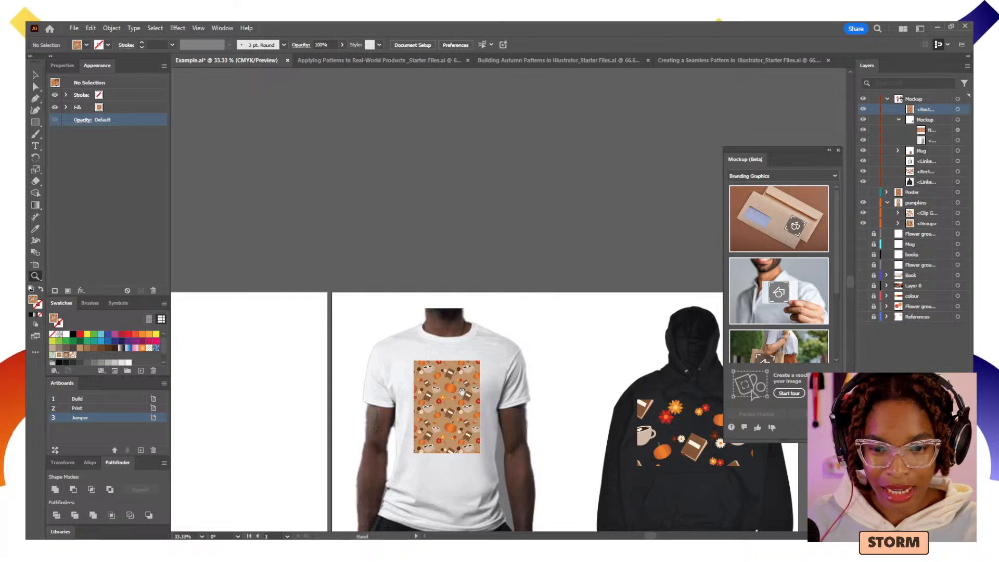
left_click_drag(480, 416, 514, 224)
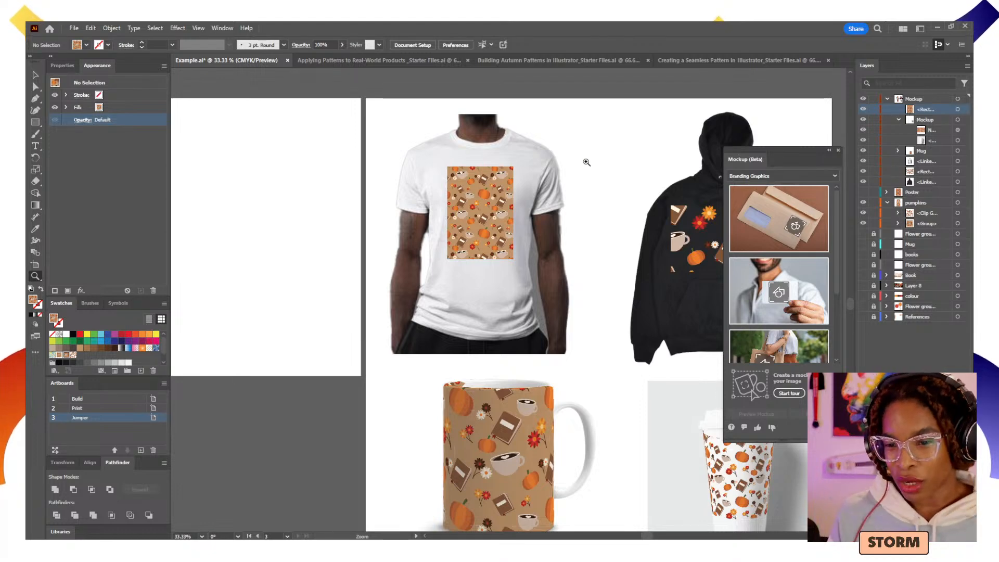
mouse_move(551, 390)
left_mouse_down()
mouse_move(448, 272)
mouse_move(535, 395)
left_mouse_up()
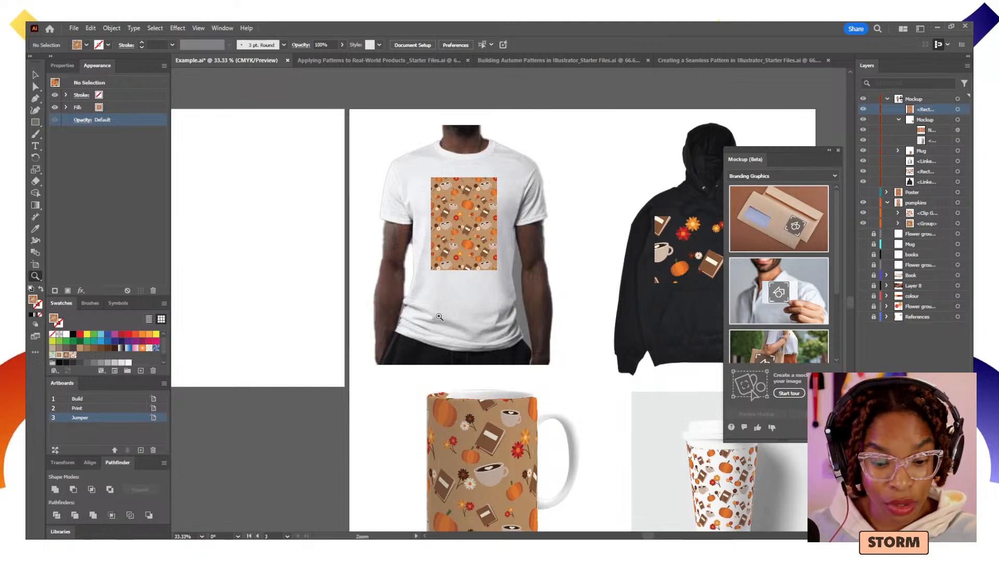
Collapse the Mockup layer, expand the pumpkins layer and duplicate the brown pattern tile to the left of the original.
key("v")
left_click(490, 312)
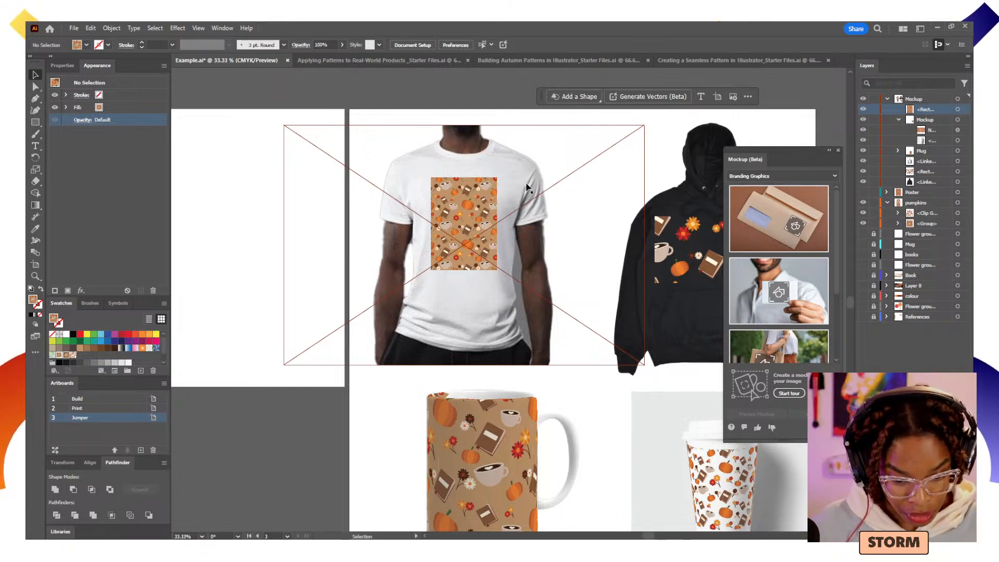
left_click_drag(275, 208, 712, 308)
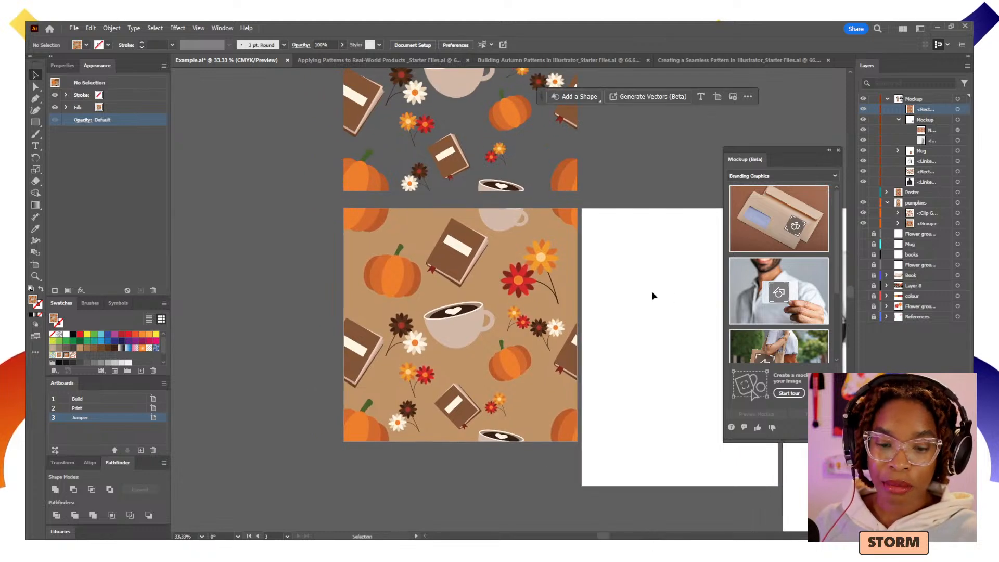
key("z")
left_click(550, 275, "alt")
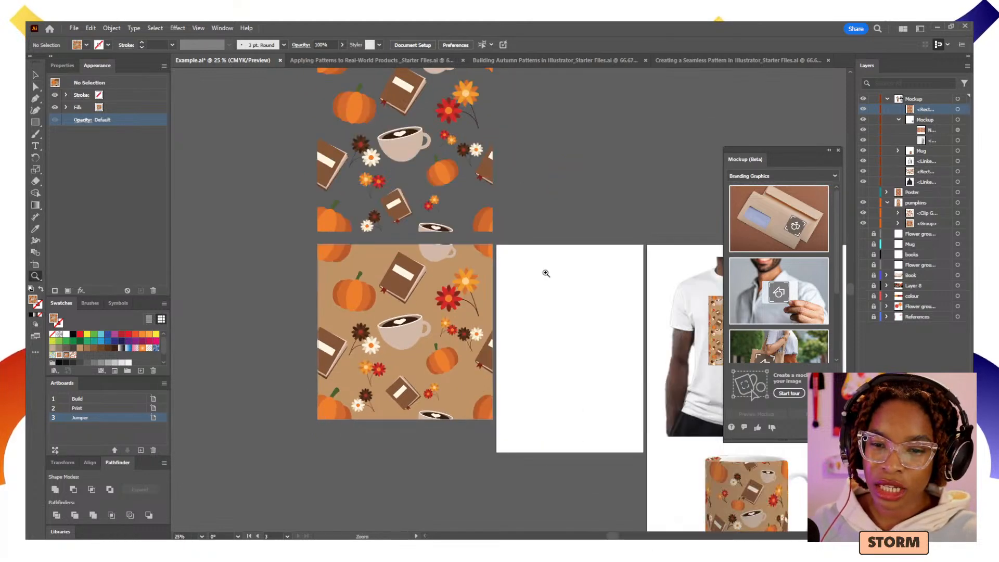
left_click(531, 312, "alt")
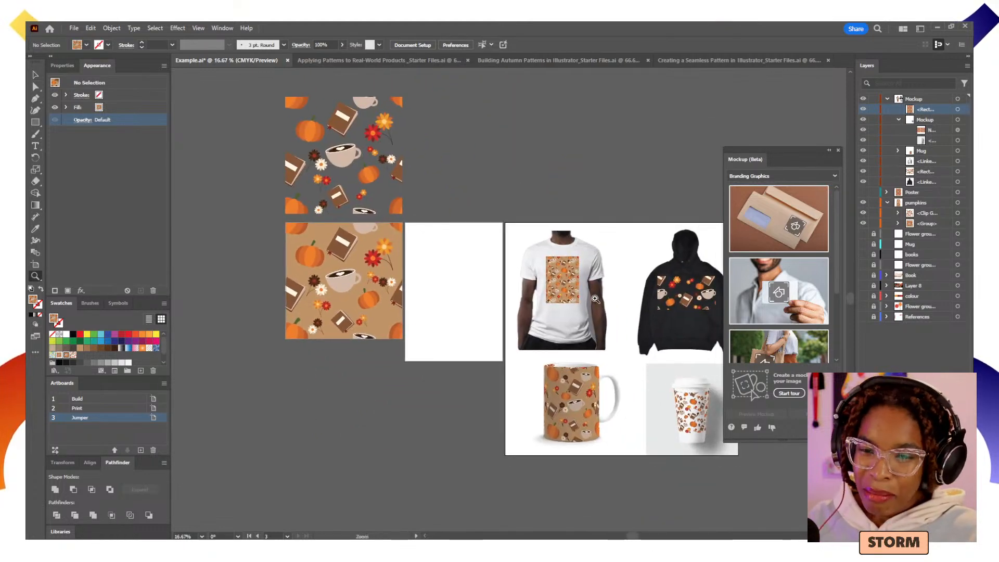
key("v")
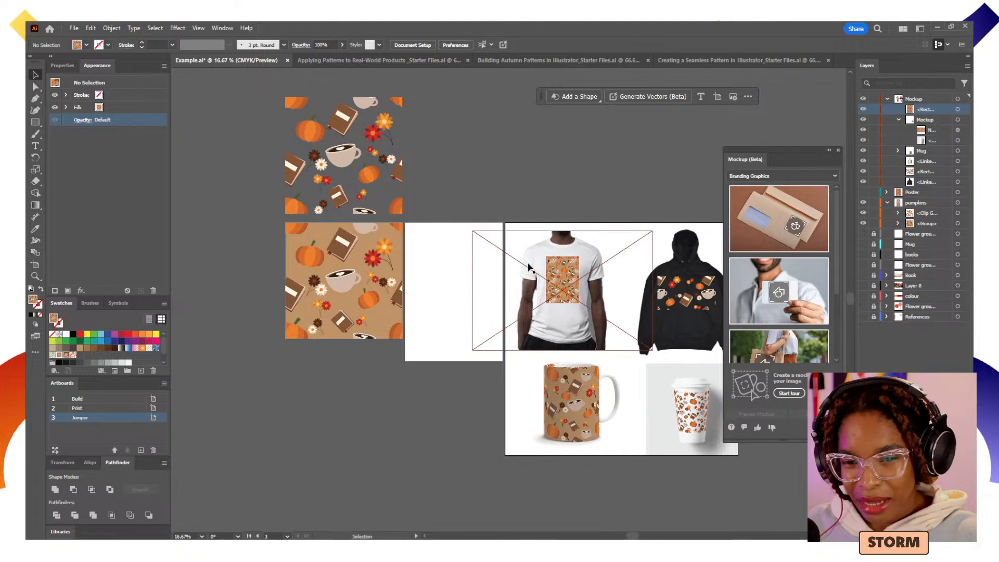
left_click(376, 289)
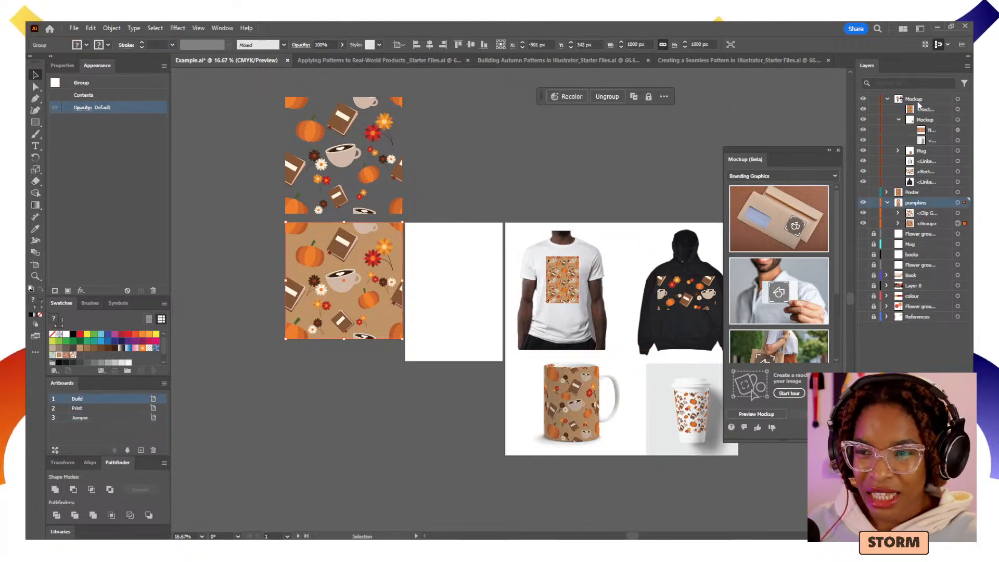
left_click(887, 99)
left_click(888, 120)
left_click_drag(414, 252, 567, 273)
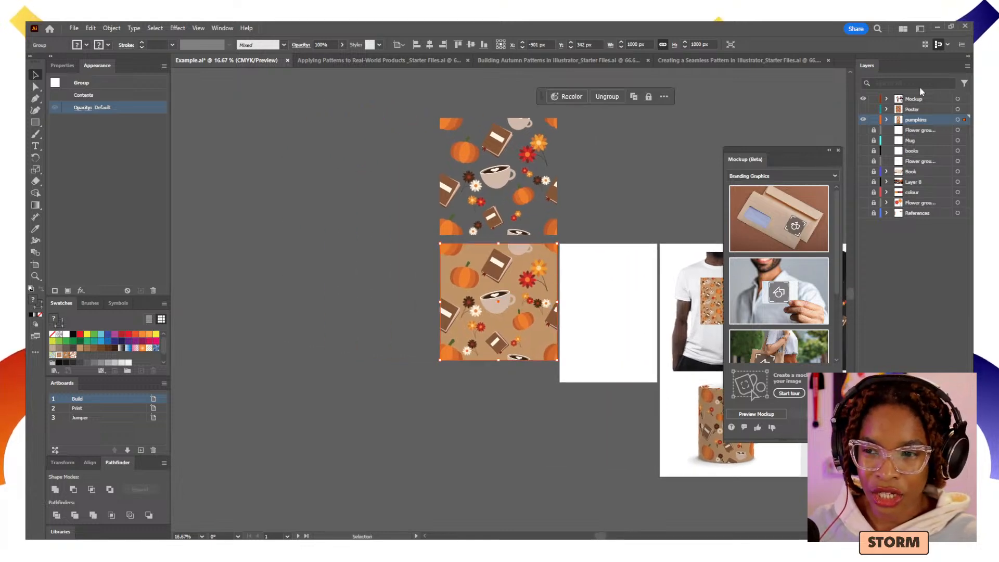
left_click(887, 120)
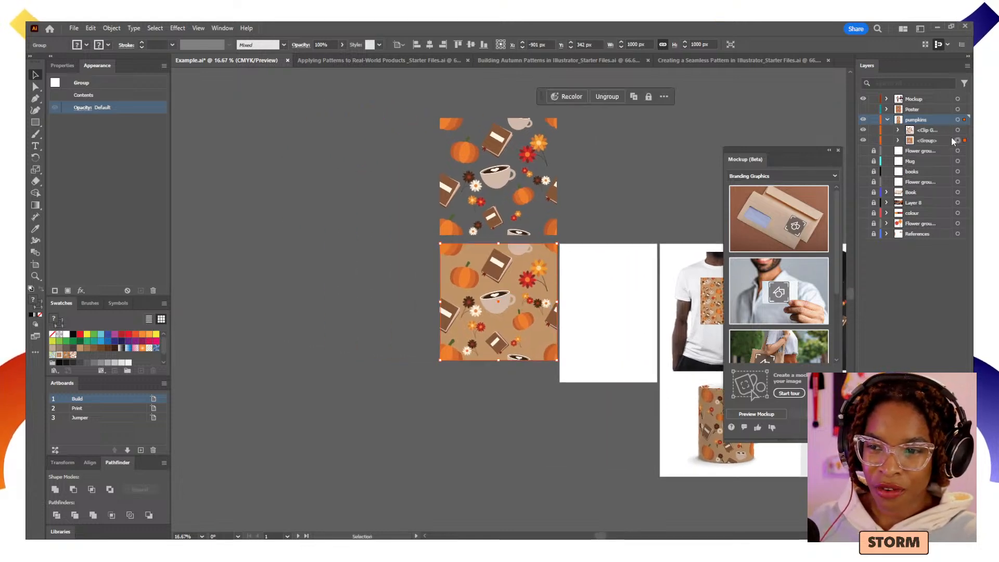
left_click_drag(495, 325, 361, 323)
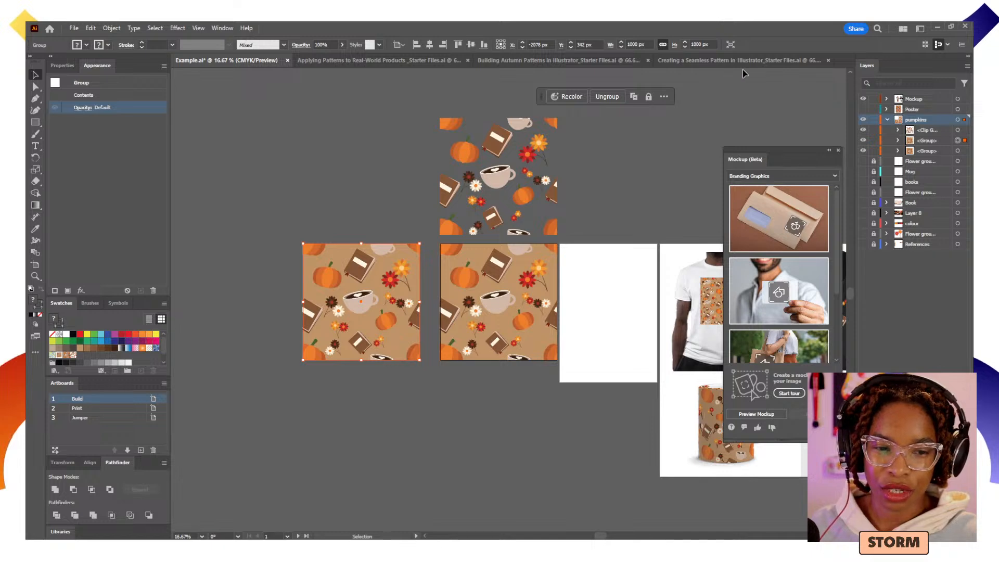
Search the commands for "recol", open Recolor Artwork for the duplicated tile and switch to Generative Recolor.
left_click(877, 29)
type("rec")
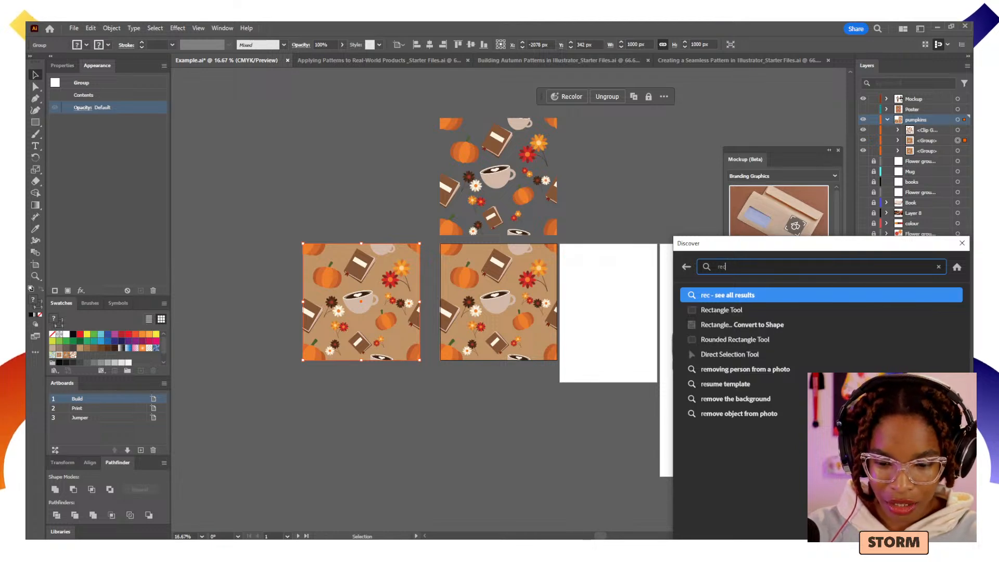
type("ol")
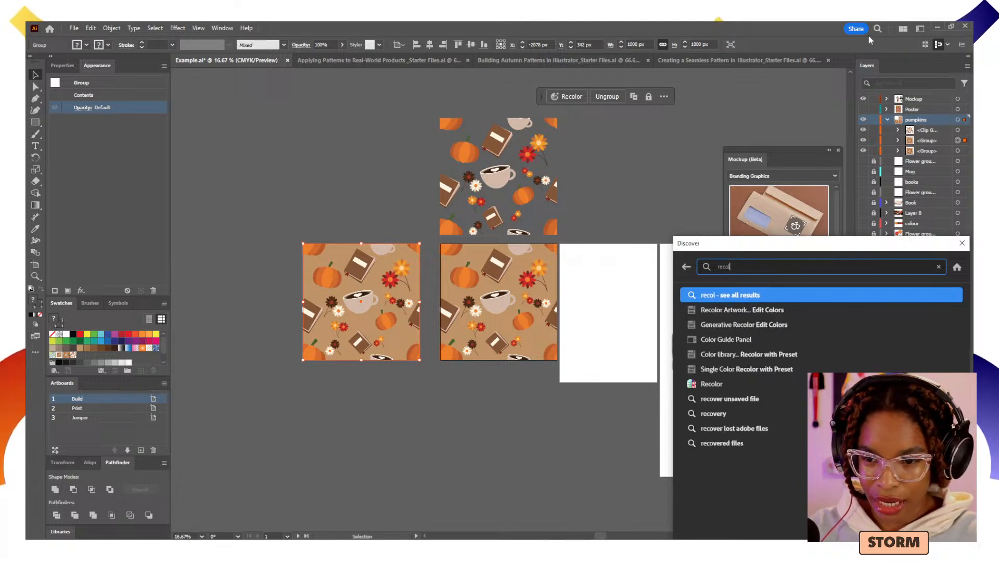
left_click(766, 314)
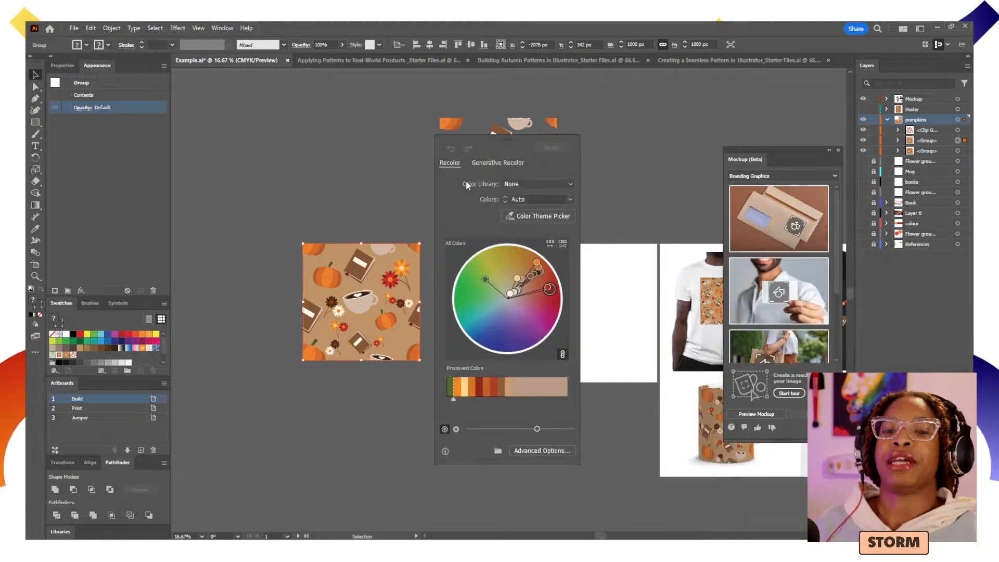
left_click_drag(507, 144, 630, 116)
left_click(620, 139)
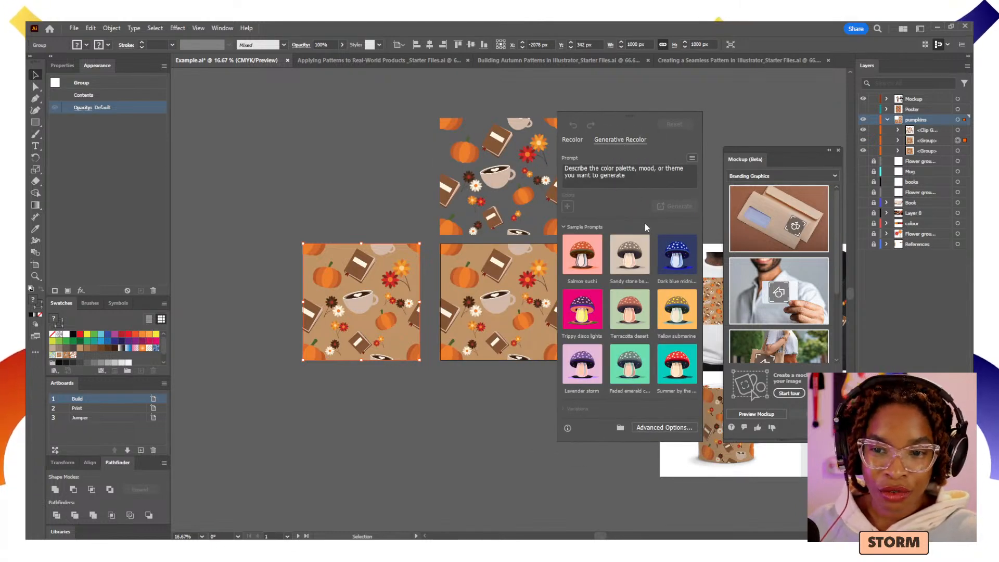
Generate colour variations of the duplicated tile from the prompt "autum".
left_click(617, 180)
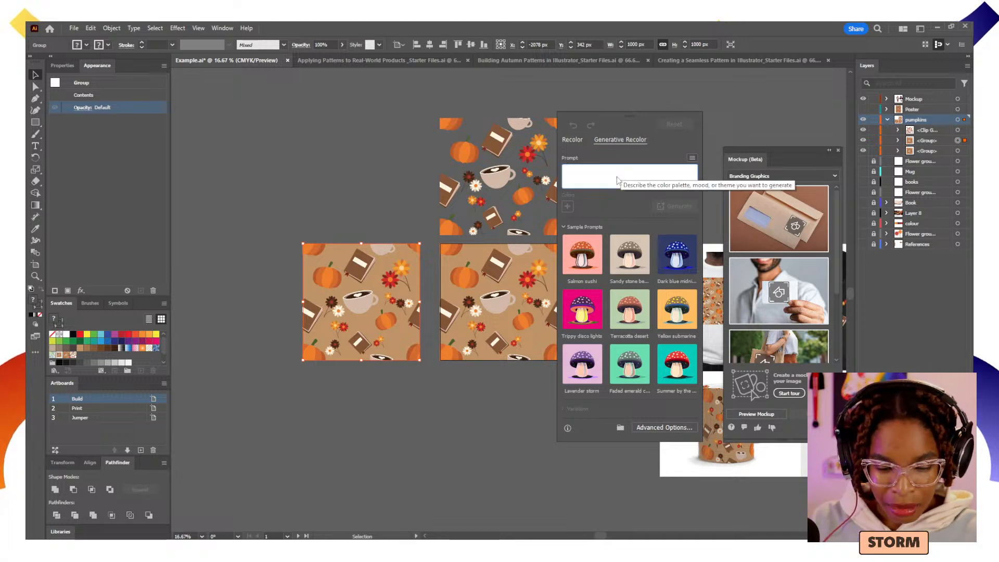
type("autum")
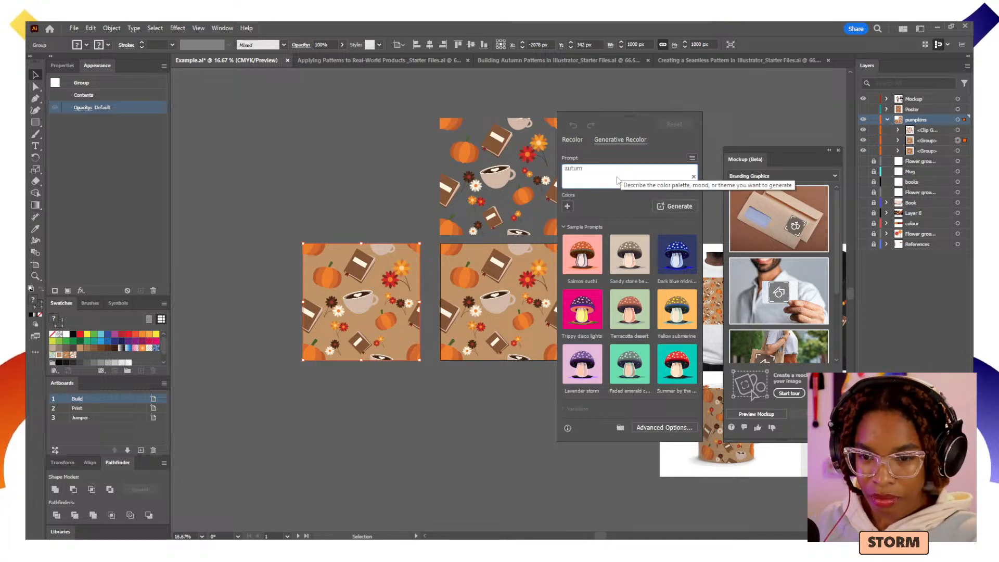
left_click(664, 206)
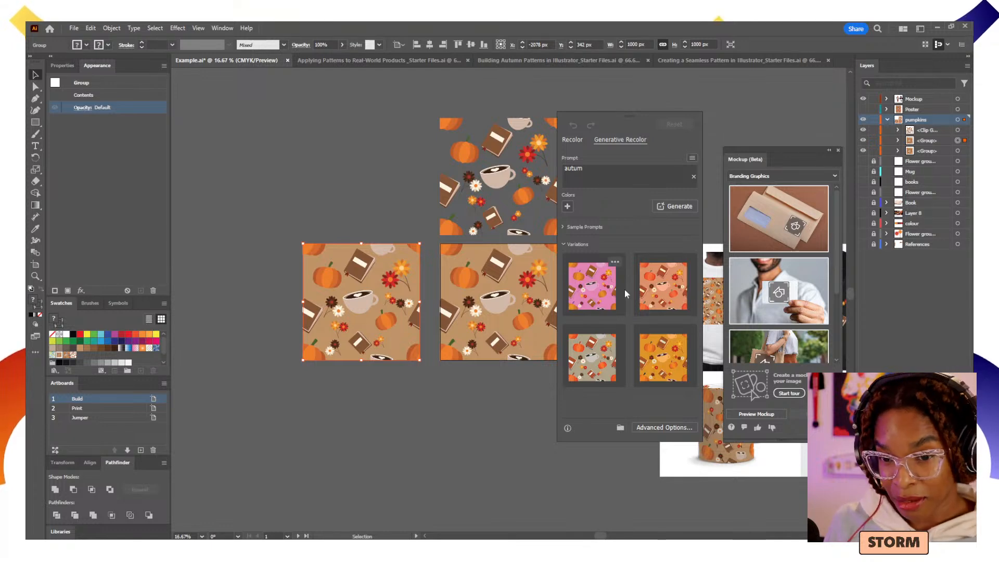
Try the pink, salmon and yellow-orange variations, apply the grey-green one to the duplicated tile and close Generative Recolor.
left_click(595, 294)
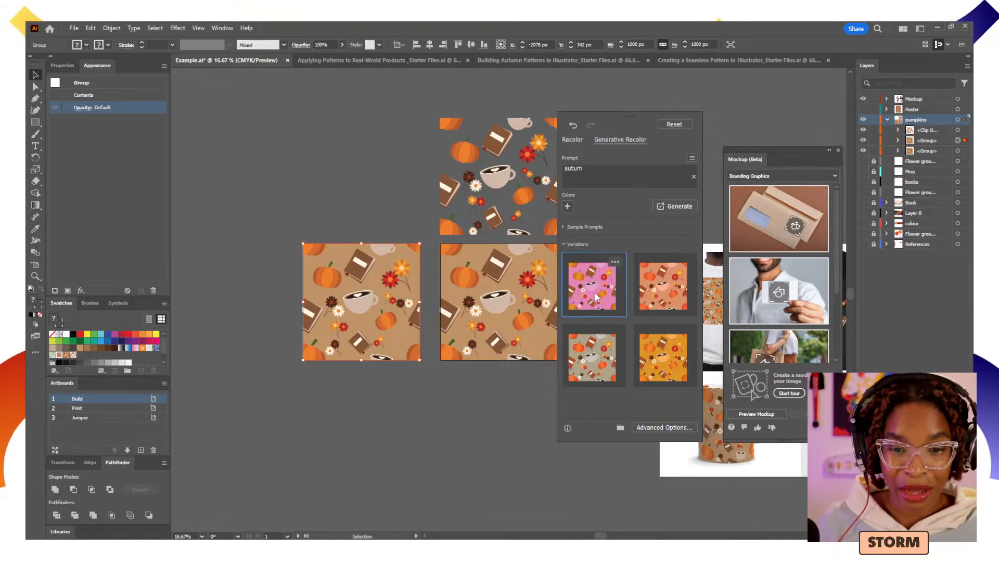
left_click(673, 289)
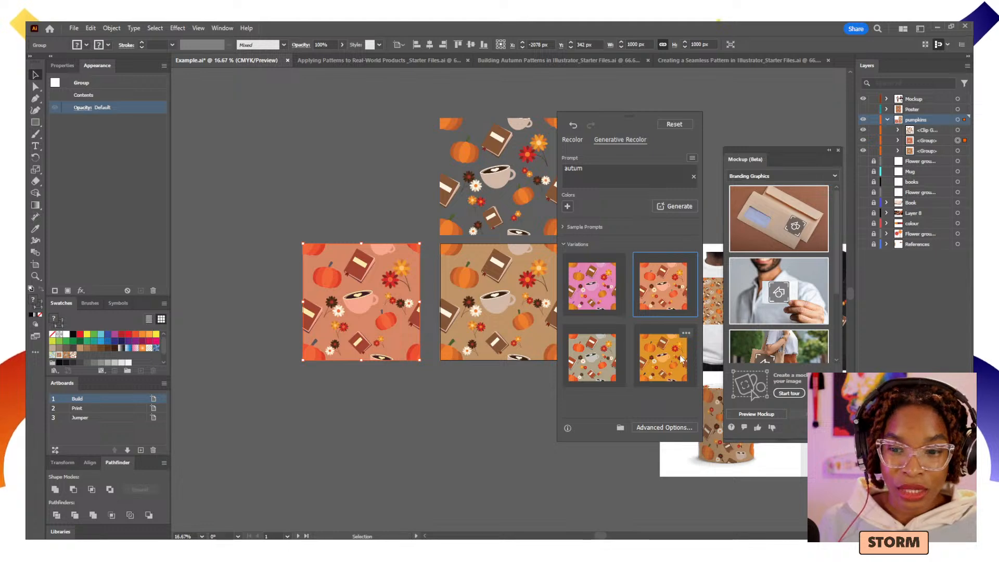
left_click(654, 366)
left_click(612, 373)
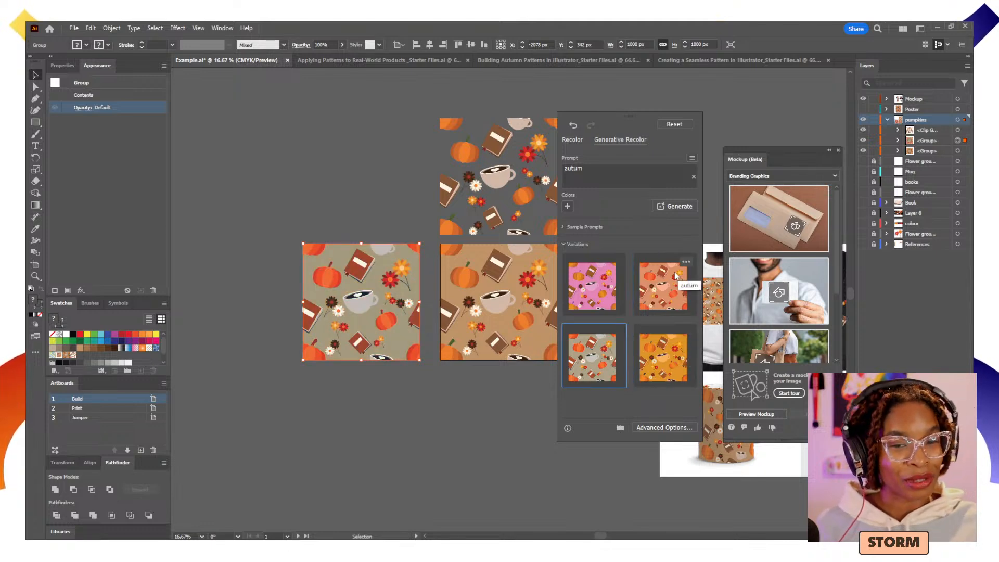
left_click_drag(630, 115, 644, 140)
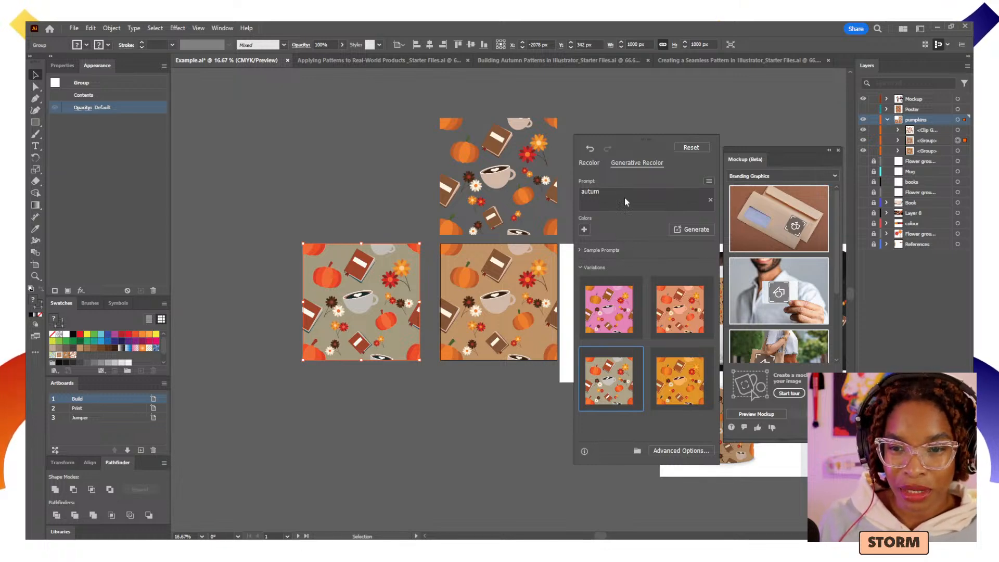
left_click(660, 122)
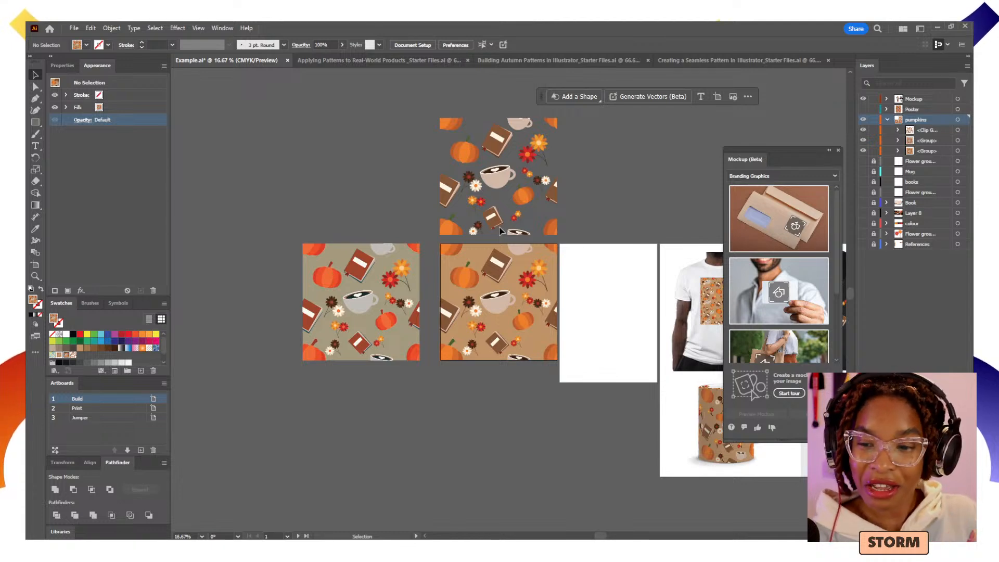
Show the hidden Poster layer with the pattern tiles and mockups in view.
left_click_drag(592, 254, 505, 237)
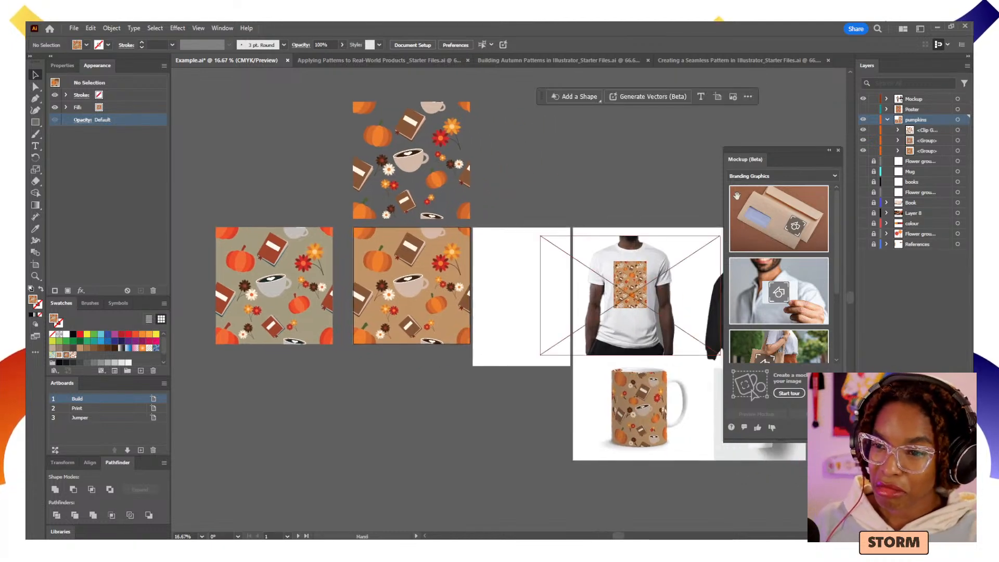
left_click(864, 109)
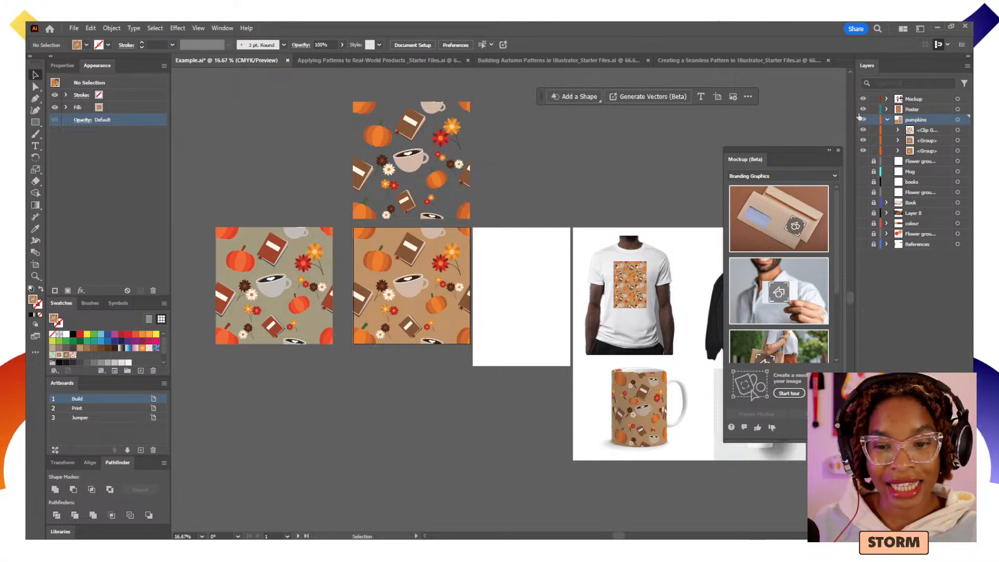
Bring the Print artboard into close view and select the pattern-filled rectangle on the poster.
key("z")
left_click(503, 285)
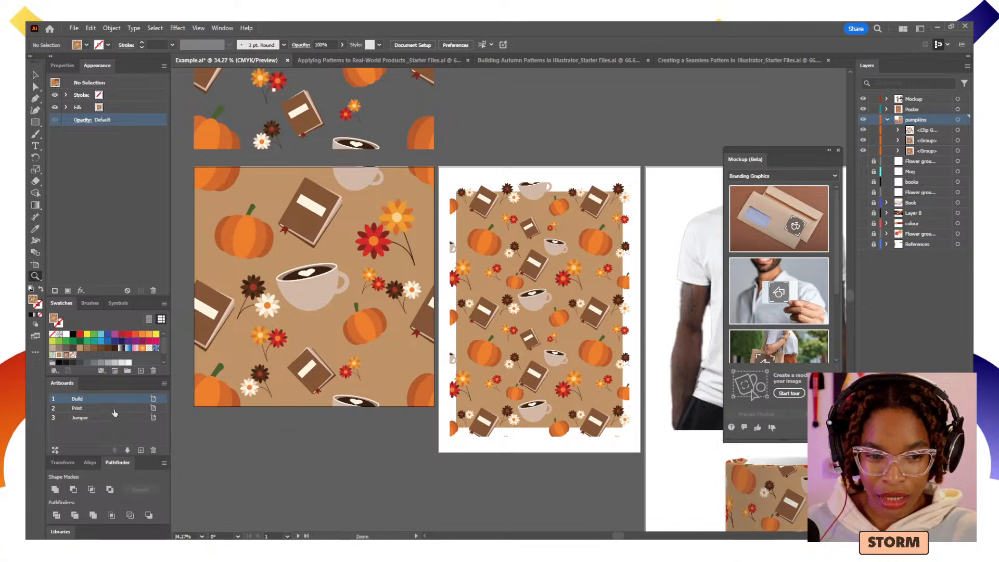
left_click(118, 410)
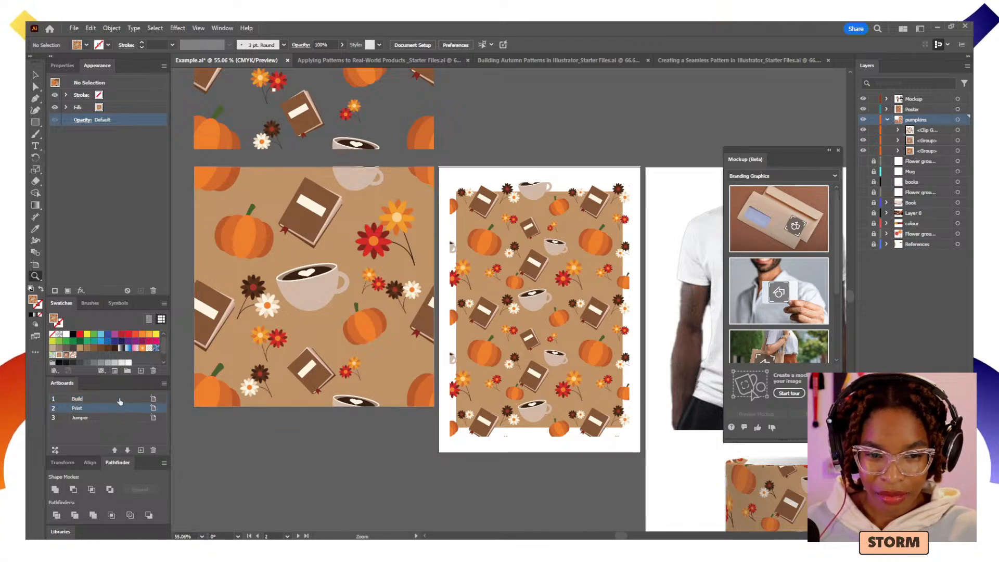
double_click(120, 409)
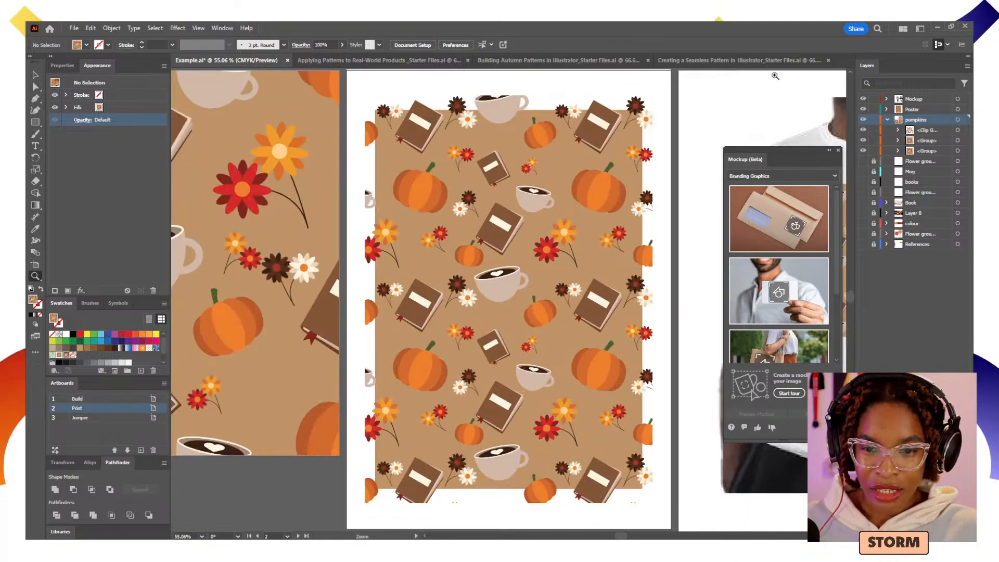
key("v")
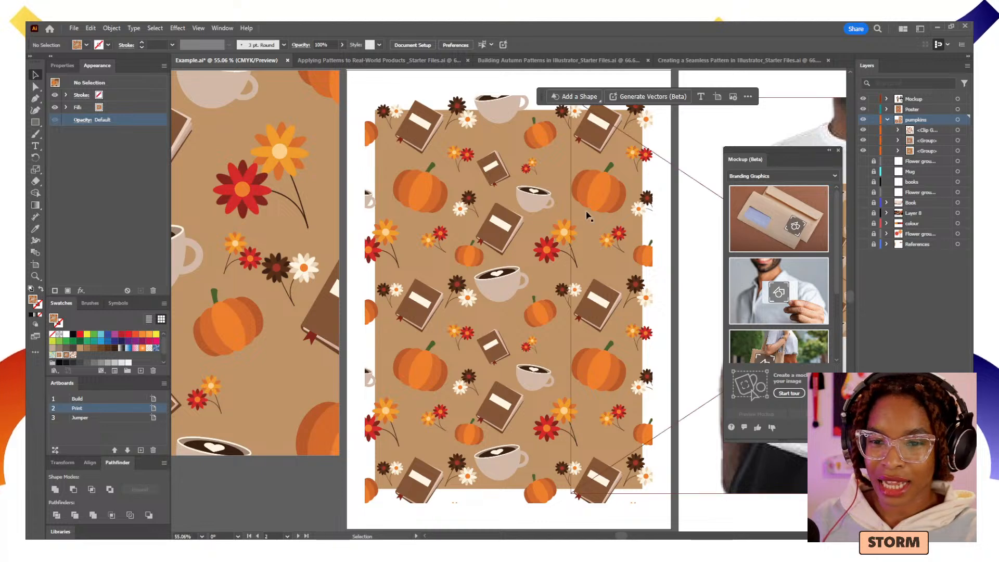
left_click(525, 217)
left_click(653, 217)
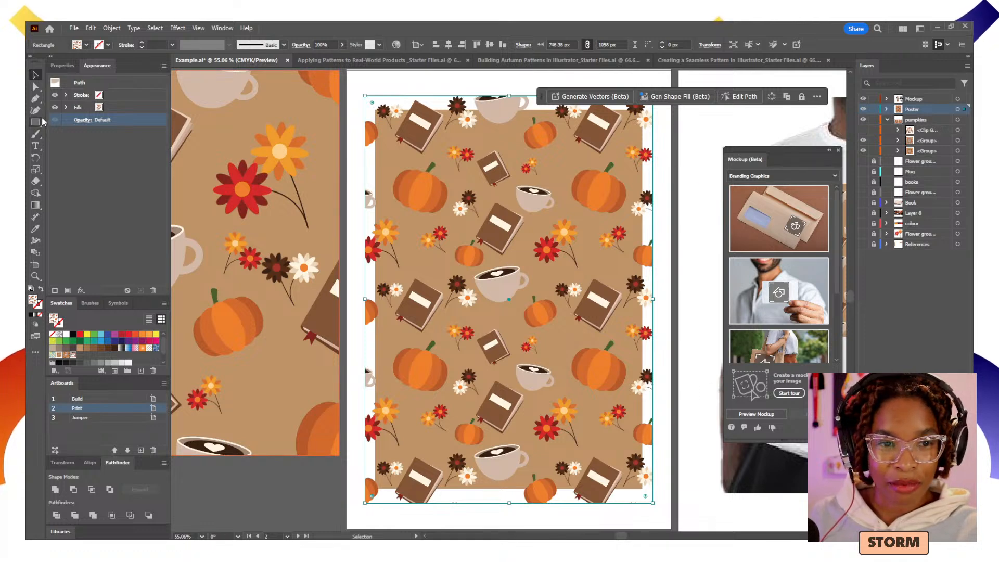
Hide the pumpkins and Mockup layers, leaving the Poster layer's artwork on display.
left_click_drag(42, 117, 78, 133)
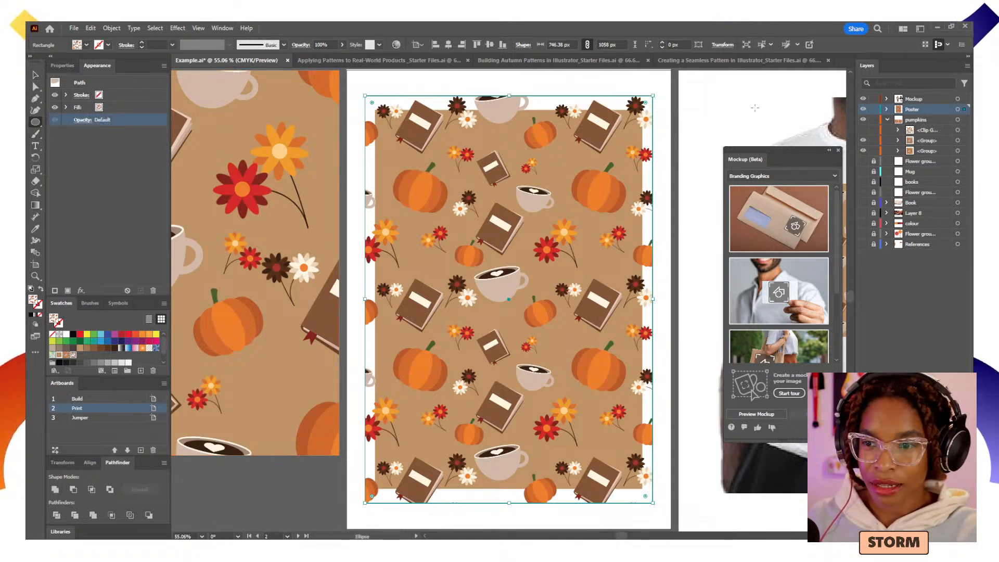
left_click(864, 142)
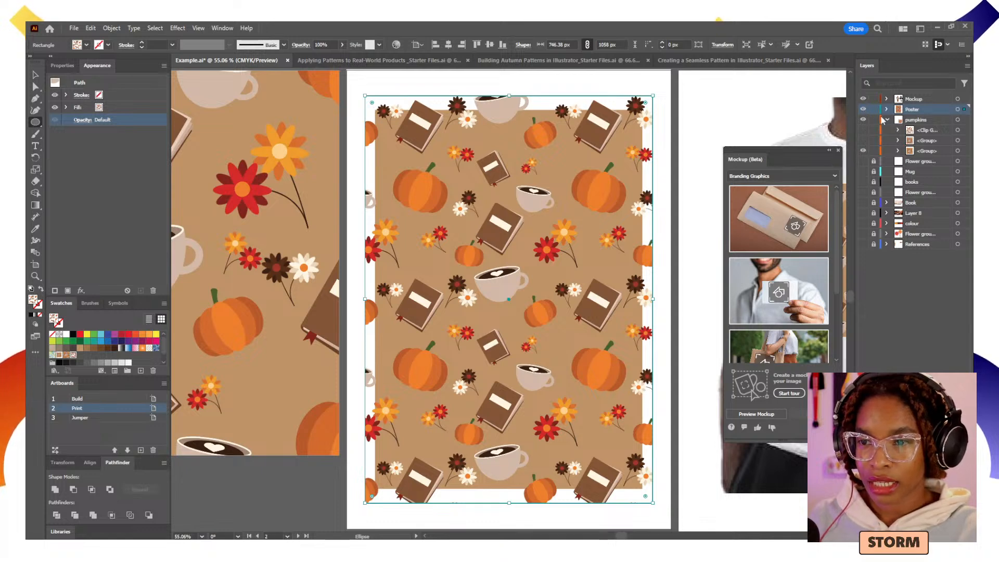
left_click_drag(863, 130, 864, 141)
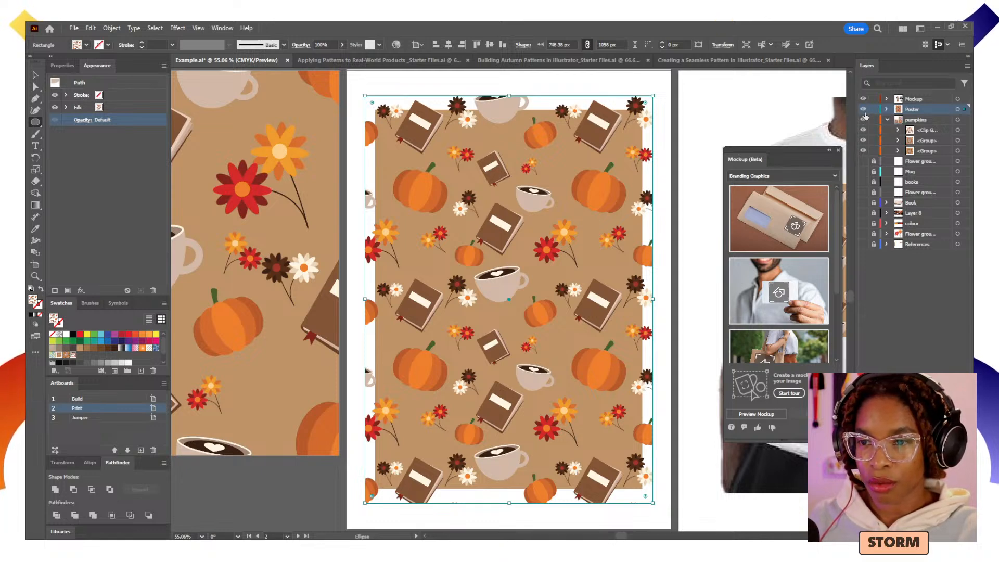
left_click(863, 119)
left_click(863, 98)
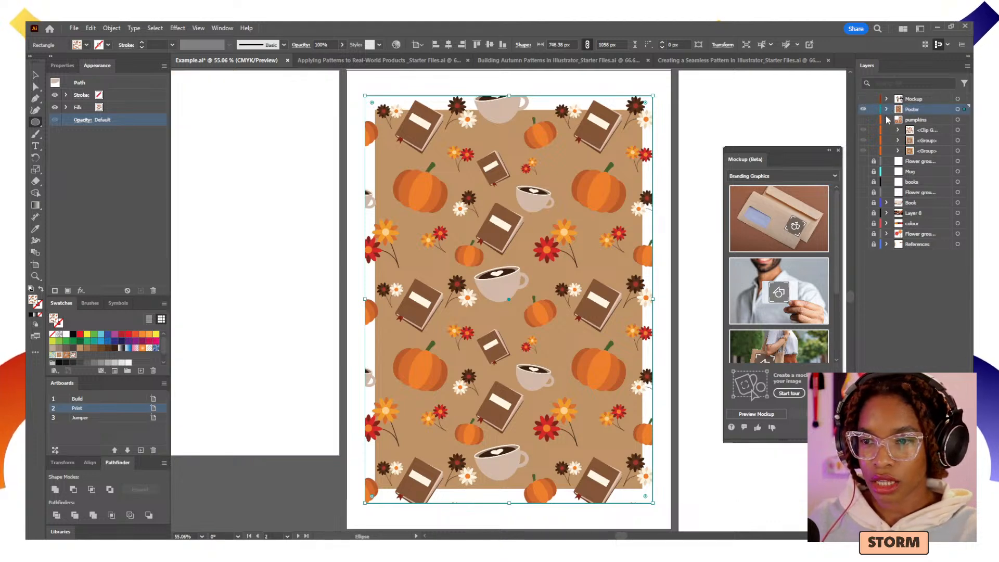
Expand the Poster layer, hide its pattern rectangle and preview the pattern-filled heart and the outlined circle one at a time.
left_click(887, 109)
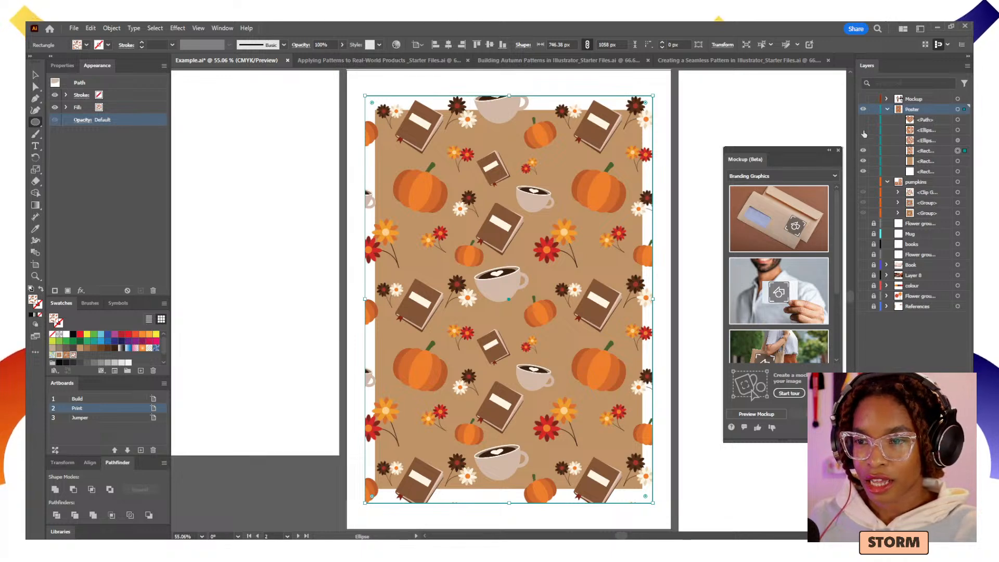
left_click(863, 151)
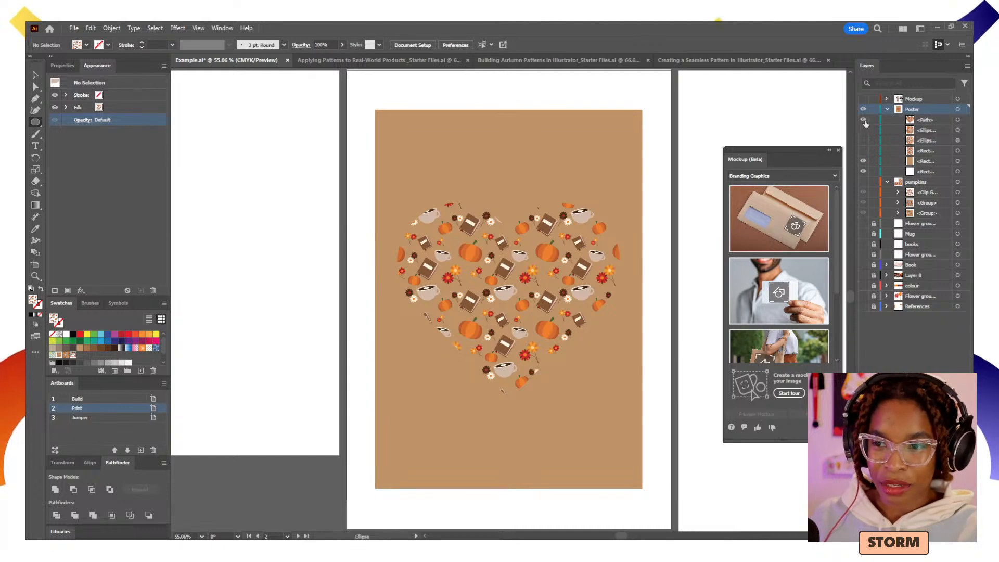
left_click(865, 129)
left_click(863, 130)
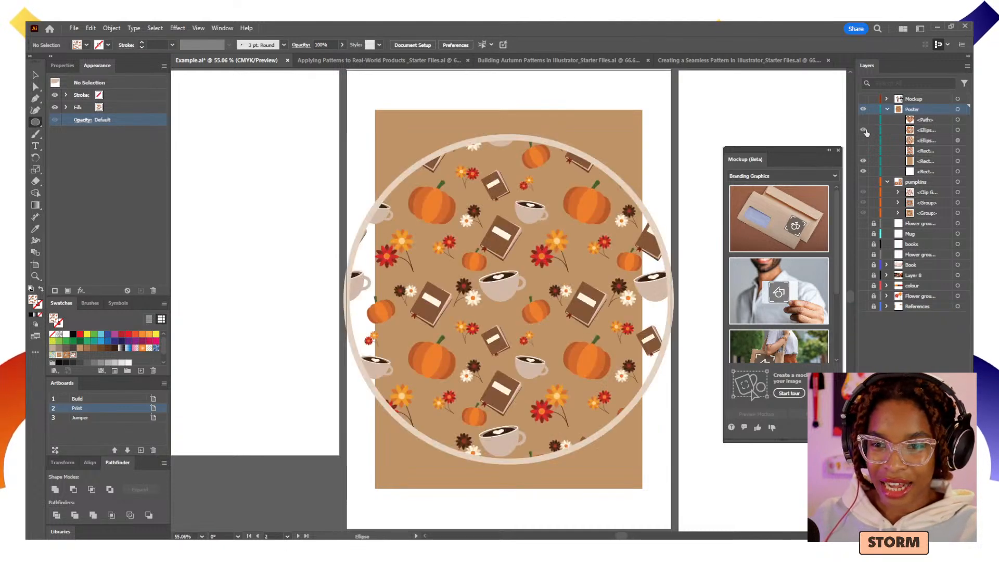
Try a black fill and the tan-background pattern swatch on the poster's circle, and undo both fill changes.
key("v")
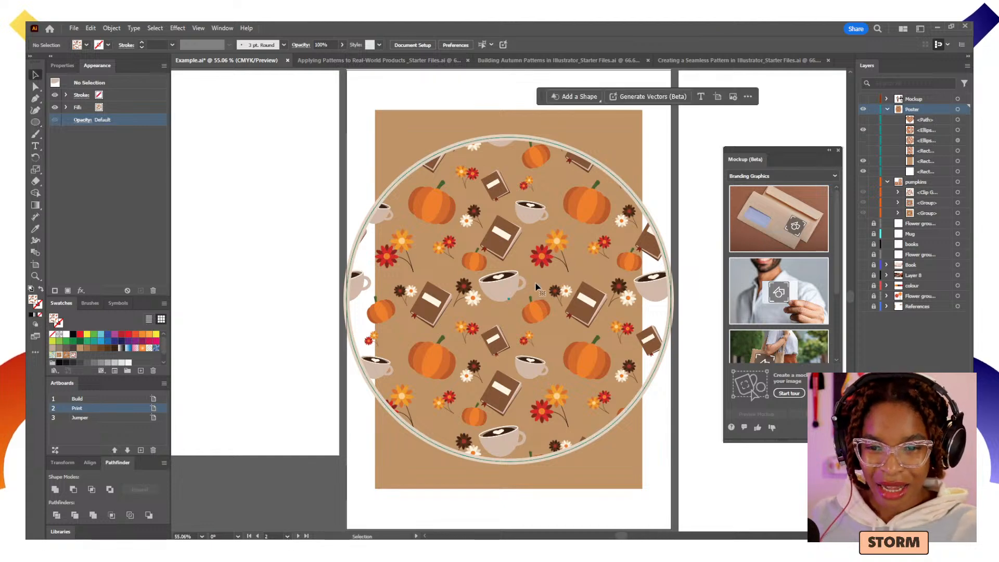
left_click(538, 290)
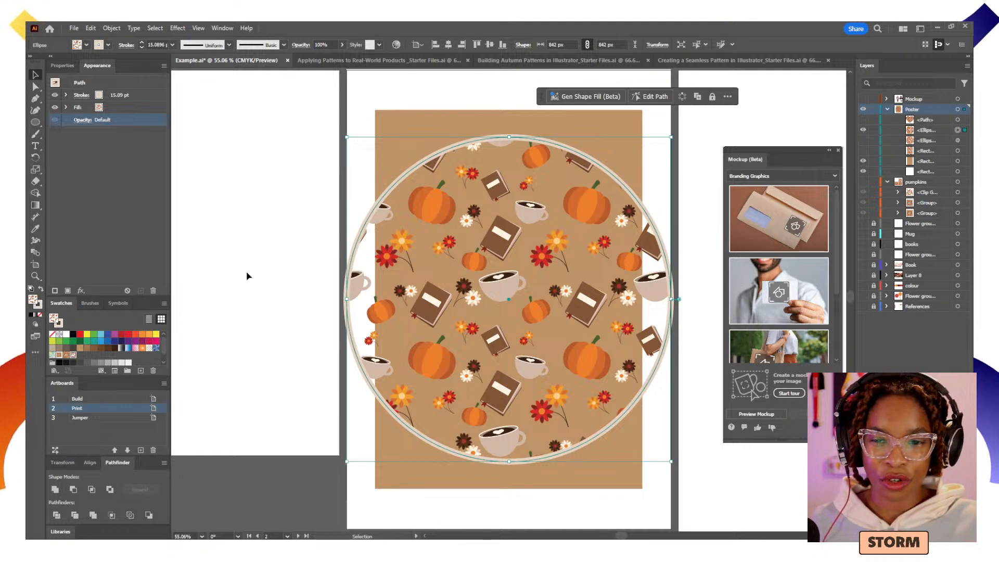
left_click(74, 336)
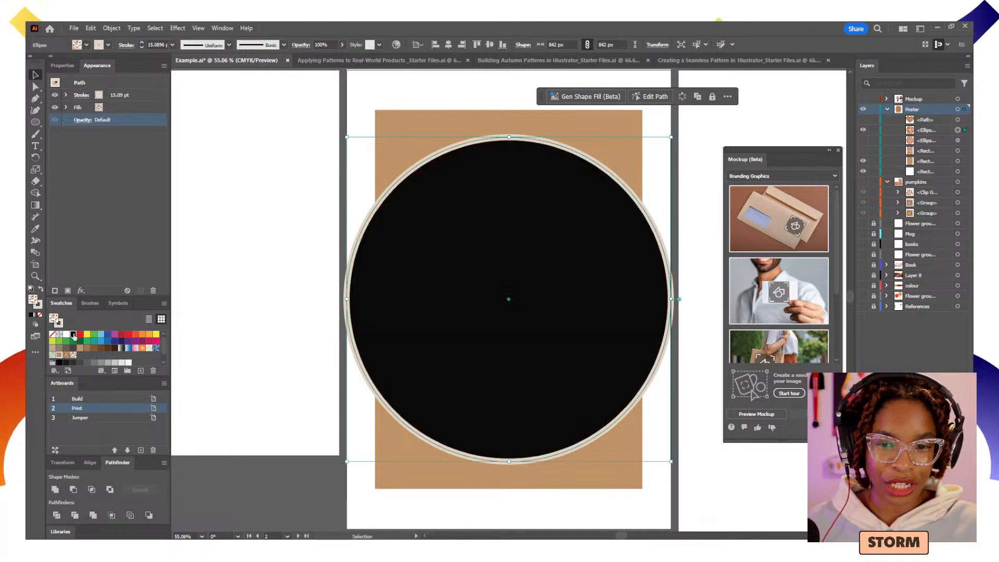
left_click(74, 356)
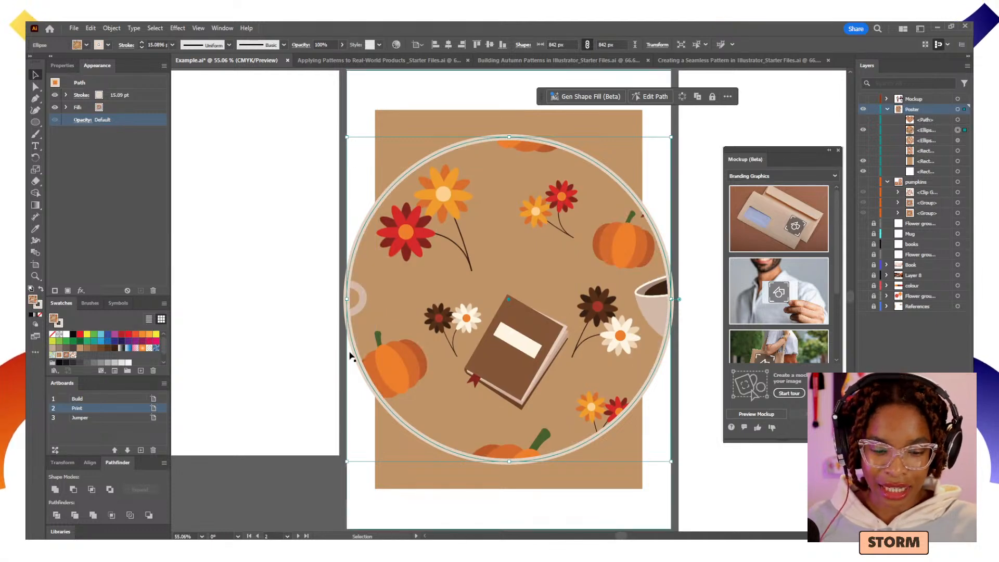
key("ctrl+z")
key("ctrl+shift+z")
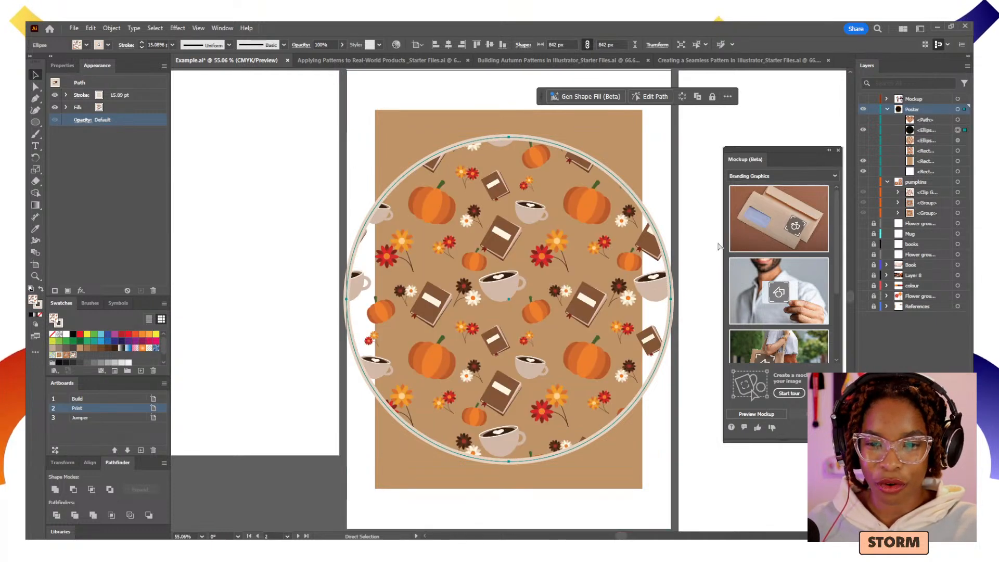
Hide the circle in the Poster layer and show the pattern-filled rectangle over the tan background.
left_click(864, 130)
left_click(863, 161)
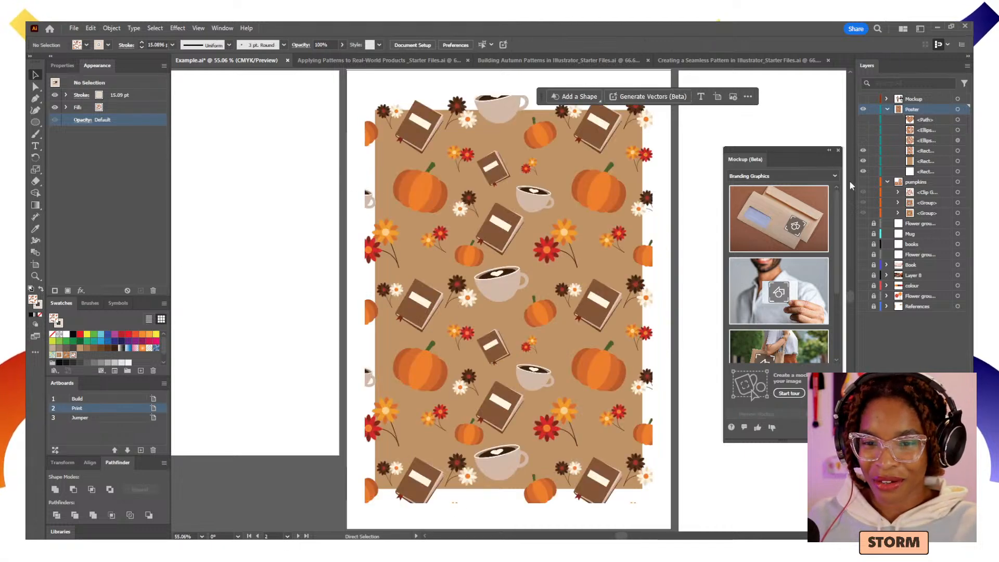